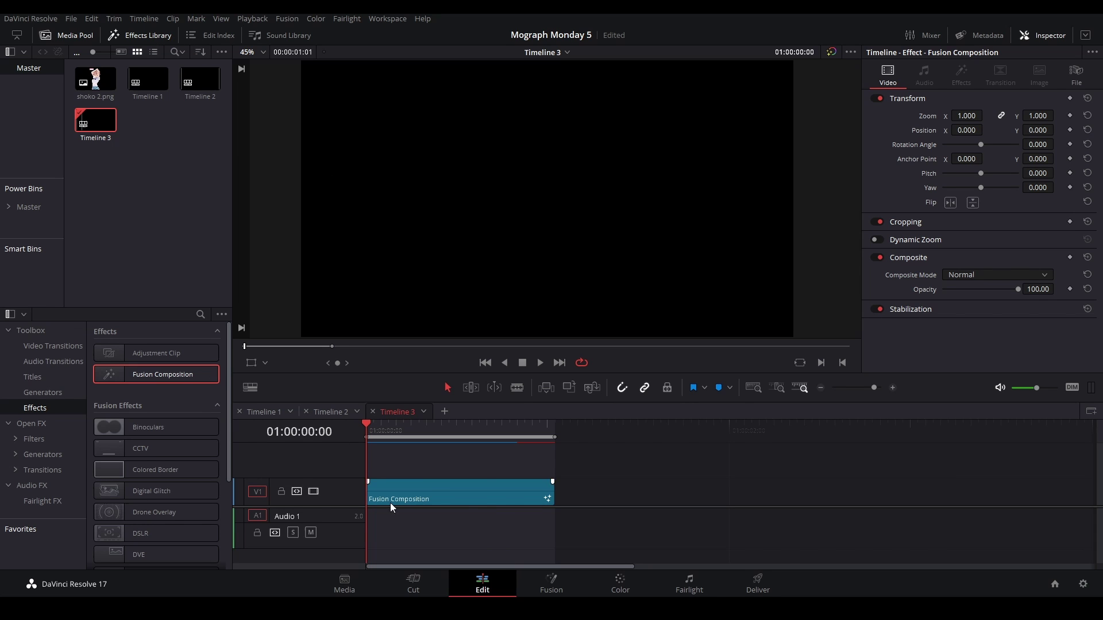
- Preview the Fusion Composition clip from the start and open it in Fusion
drag(404, 436, 564, 443)
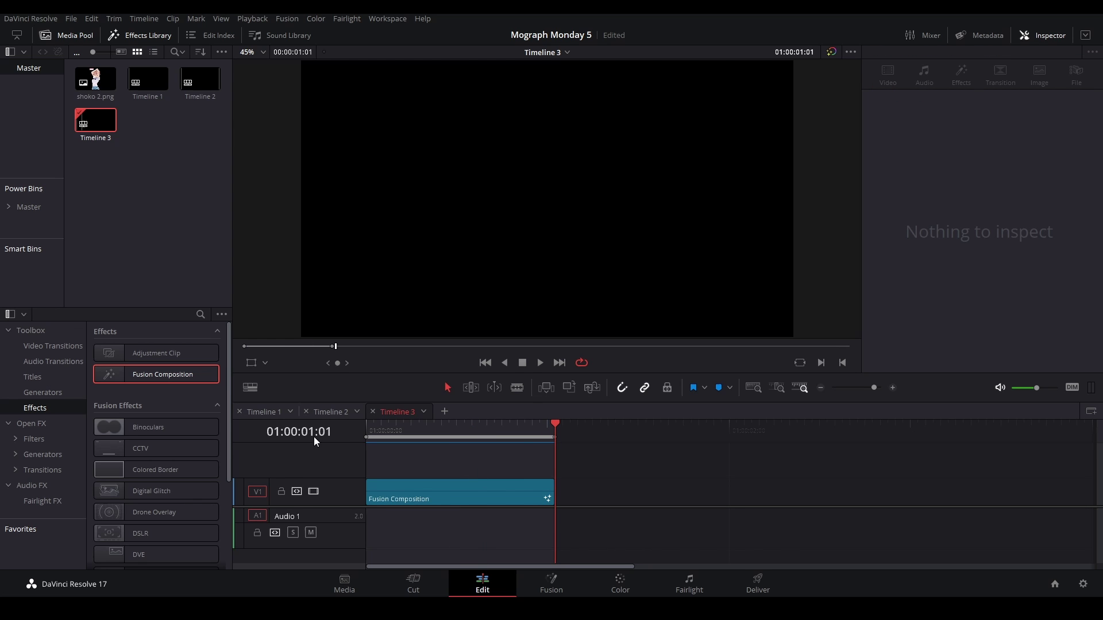
key(Home)
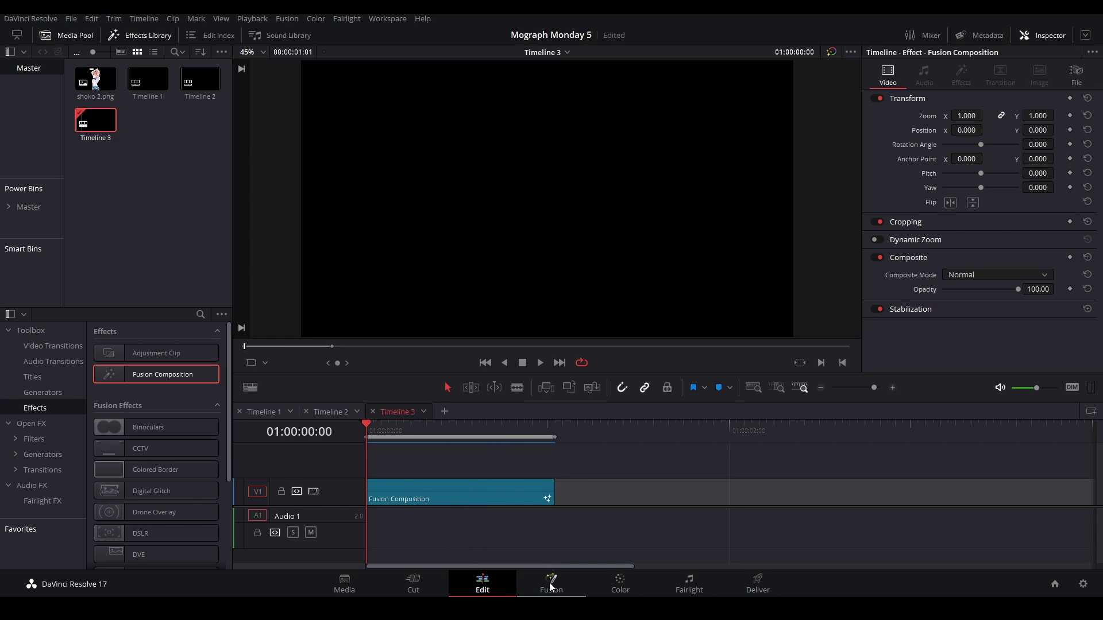
click(551, 585)
- Build Background1 and Background2 merged through Merge1 into MediaOut1, with Background2 above
drag(101, 382, 595, 473)
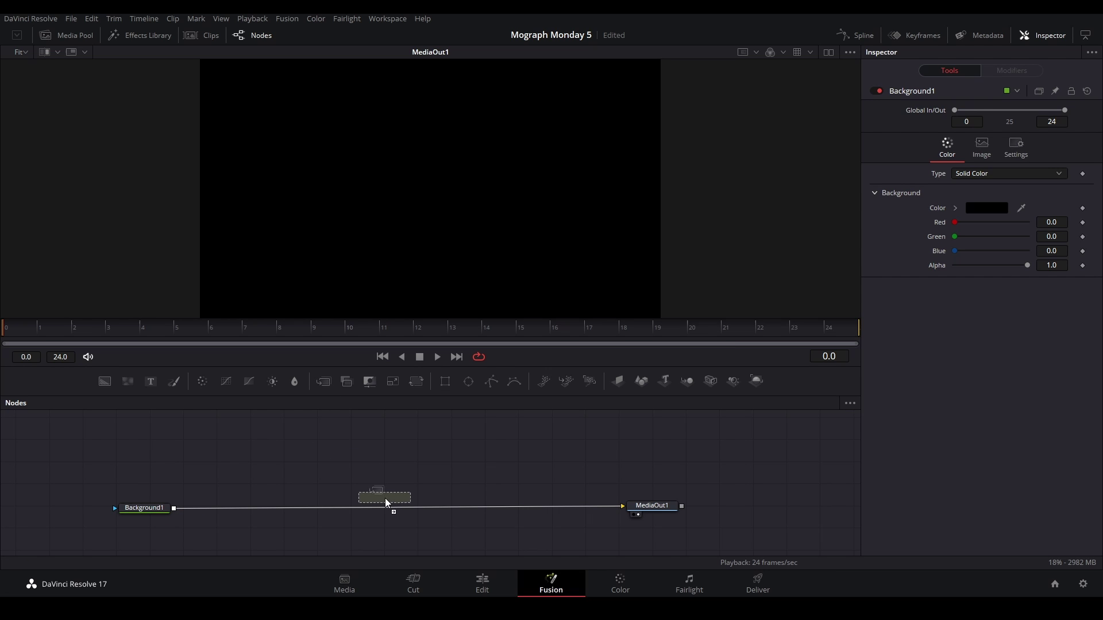
drag(385, 498, 384, 506)
drag(103, 381, 389, 512)
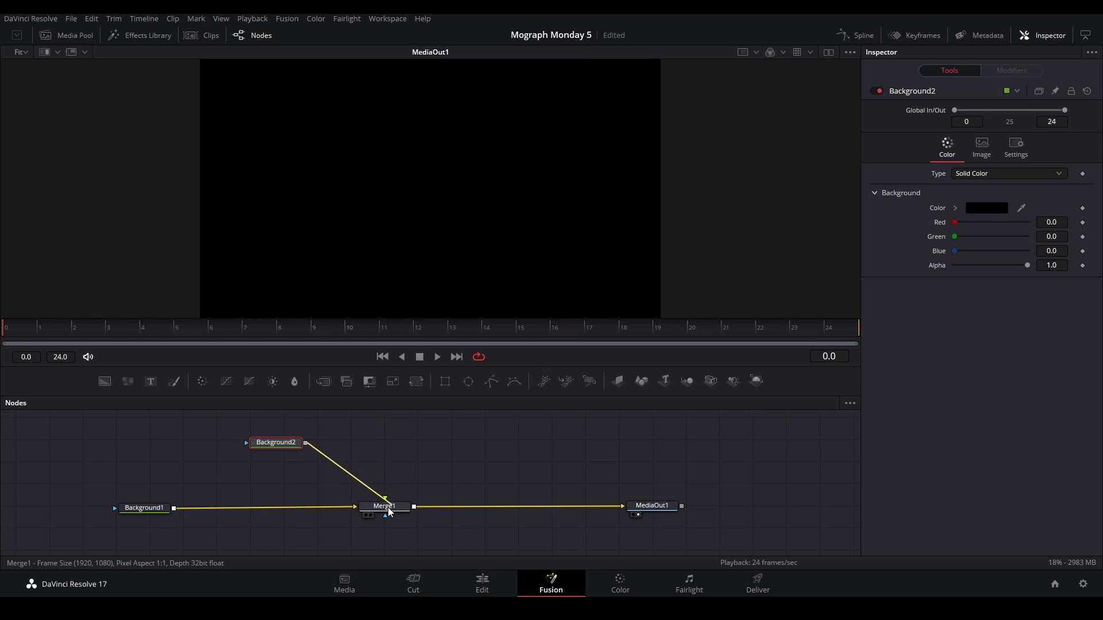
drag(287, 446, 320, 449)
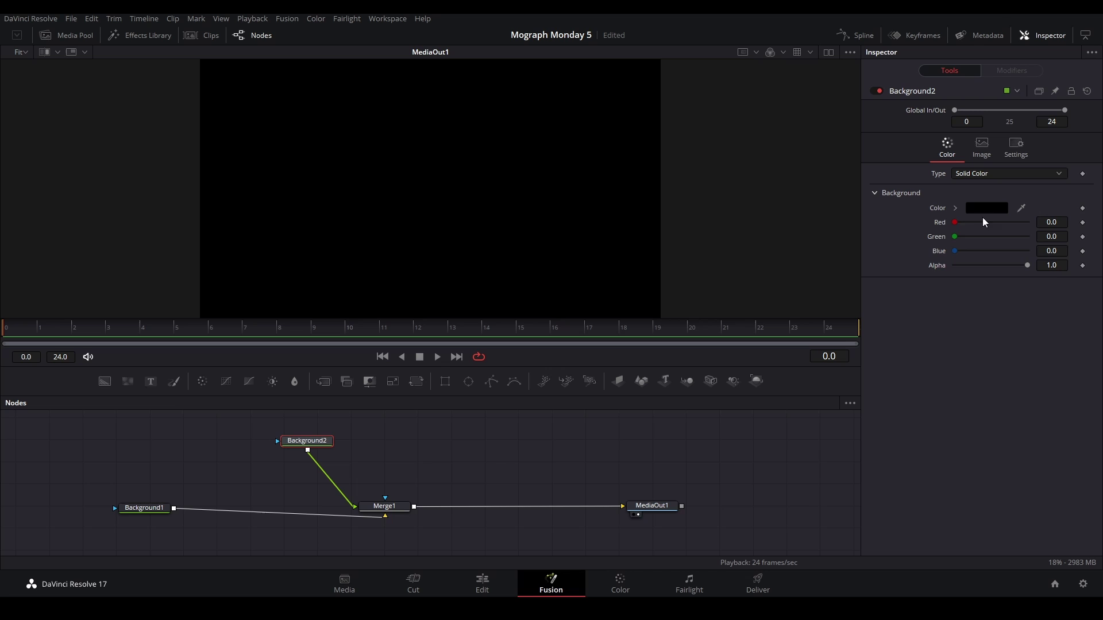
- Make Background2 white with Auto Resolution off and Width 1080
click(955, 209)
drag(962, 224, 687, 216)
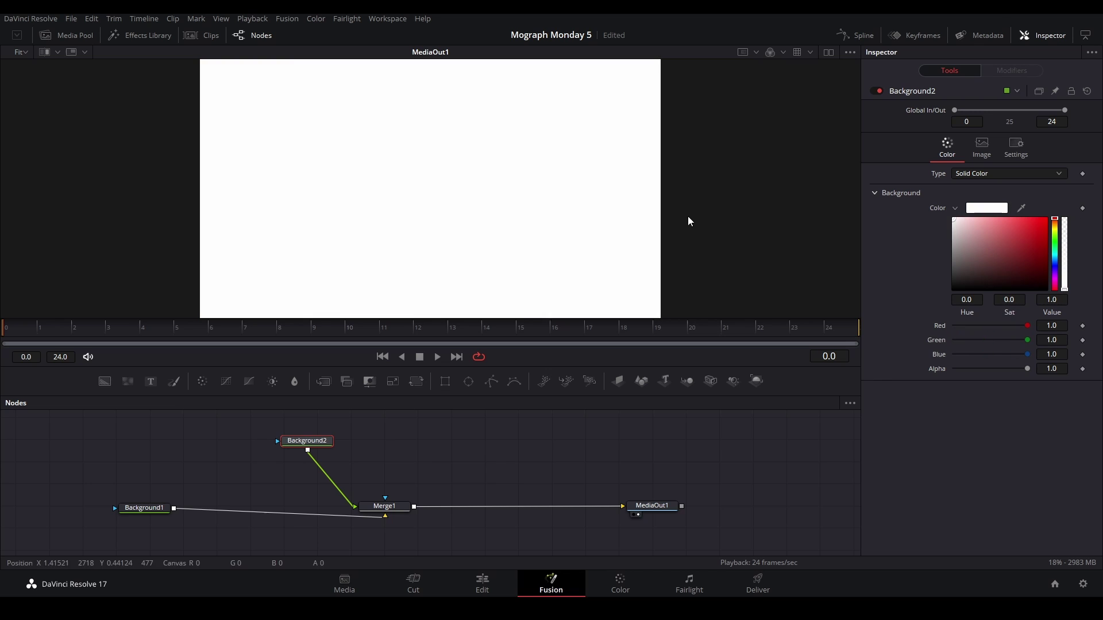
click(981, 153)
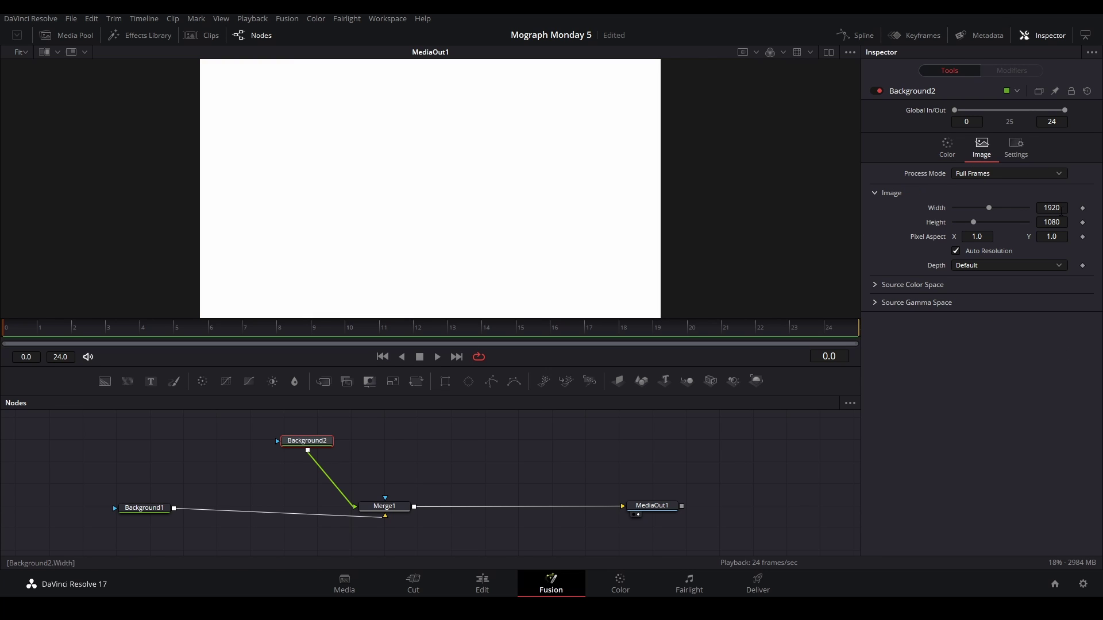
click(956, 251)
click(1052, 207)
text(1080)
key(Return)
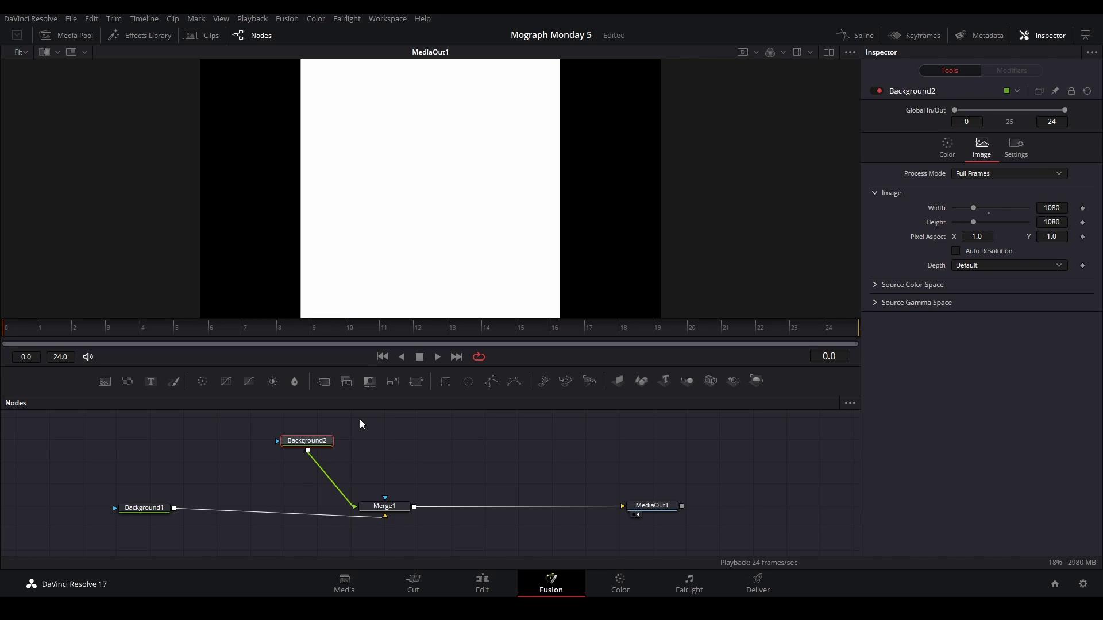
- Set Background1's alpha to 0 and tidy the node layout
drag(148, 508, 144, 495)
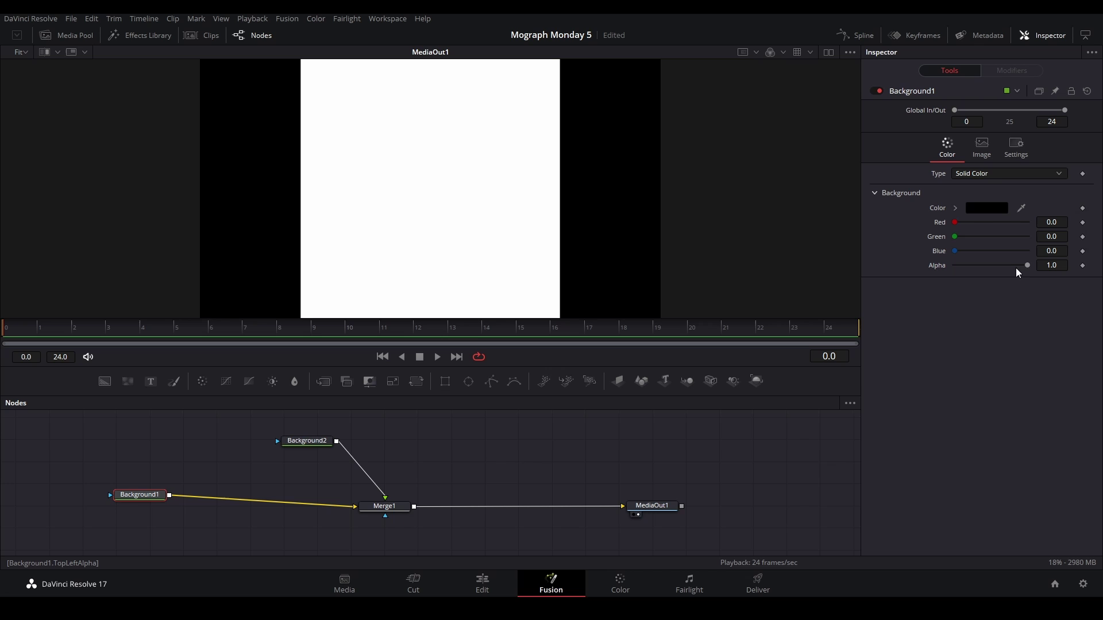
drag(1028, 265, 954, 266)
drag(159, 503, 158, 513)
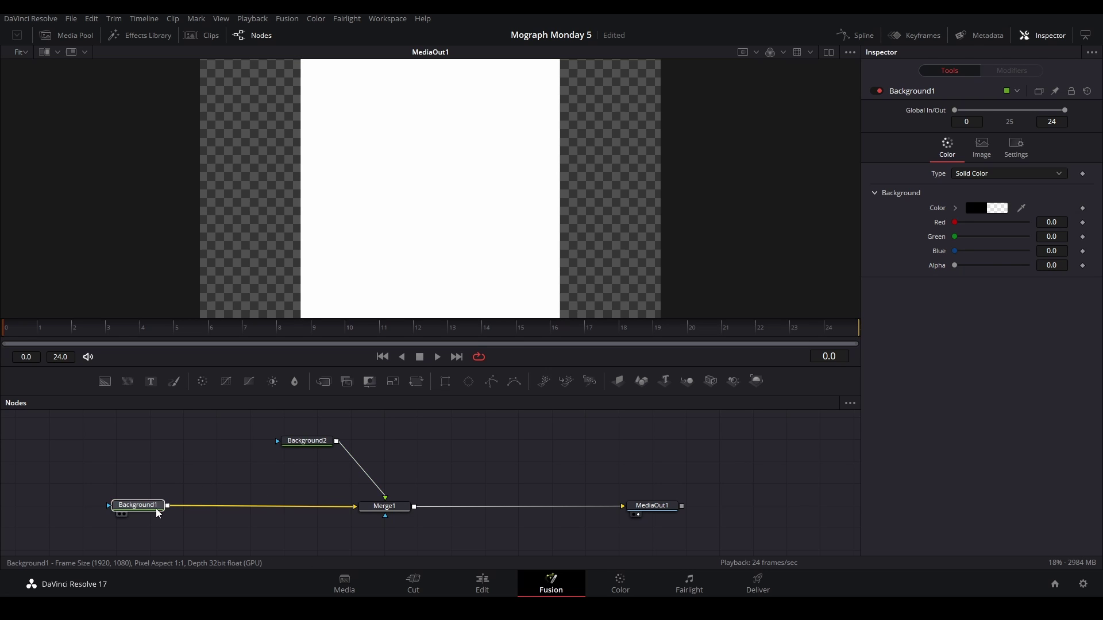
drag(303, 474, 457, 496)
drag(461, 464, 309, 444)
- View Background2 on its own and attach an Ellipse mask to it
key(1)
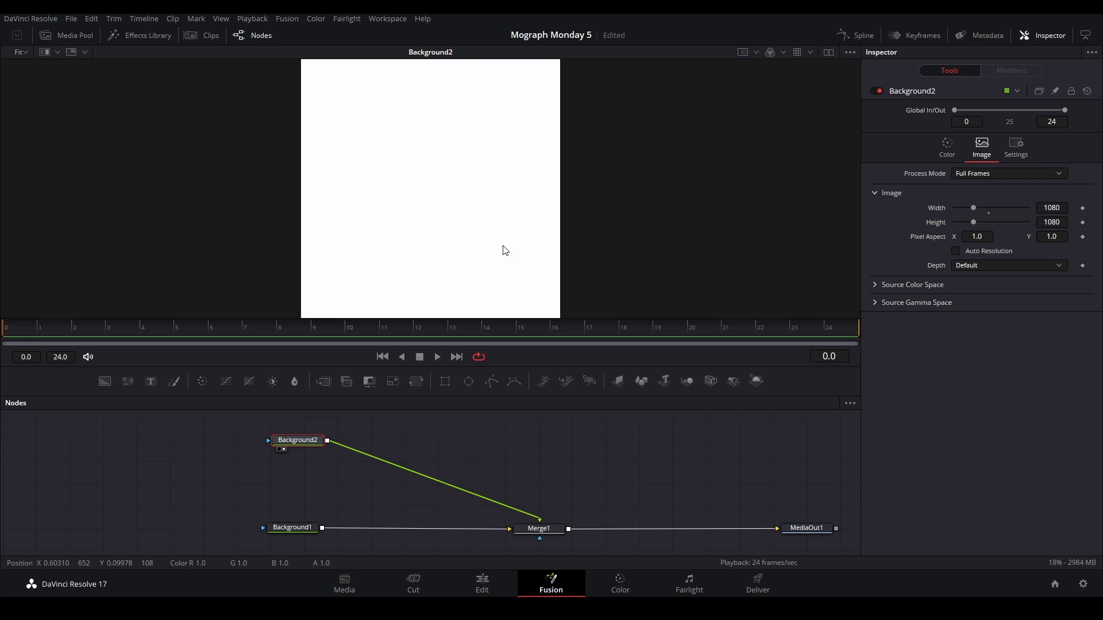
drag(253, 440, 358, 454)
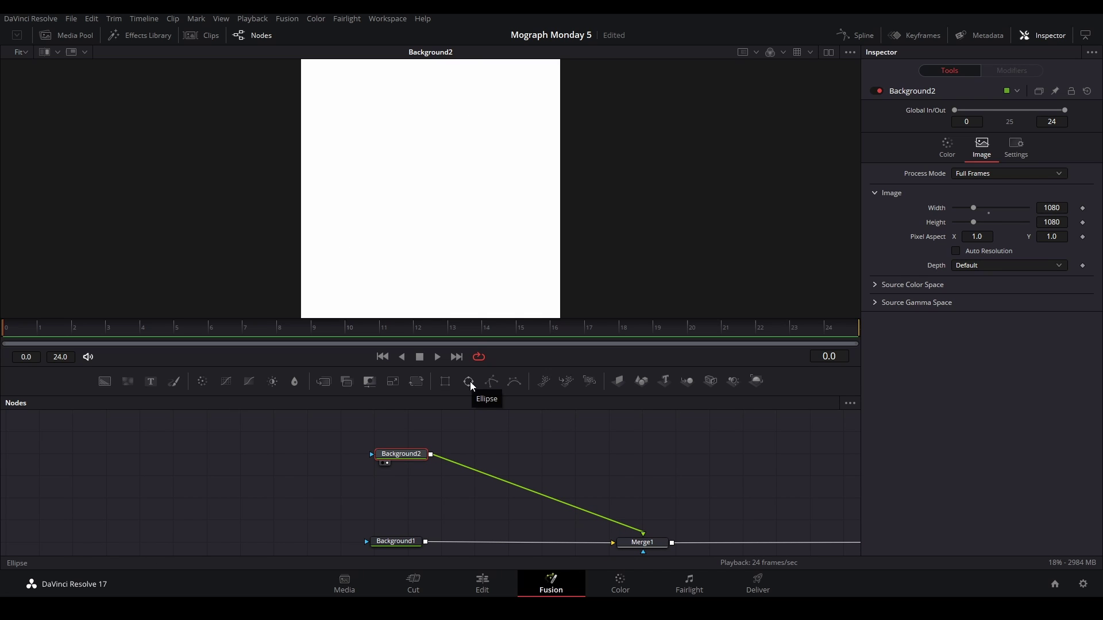
drag(469, 382, 371, 454)
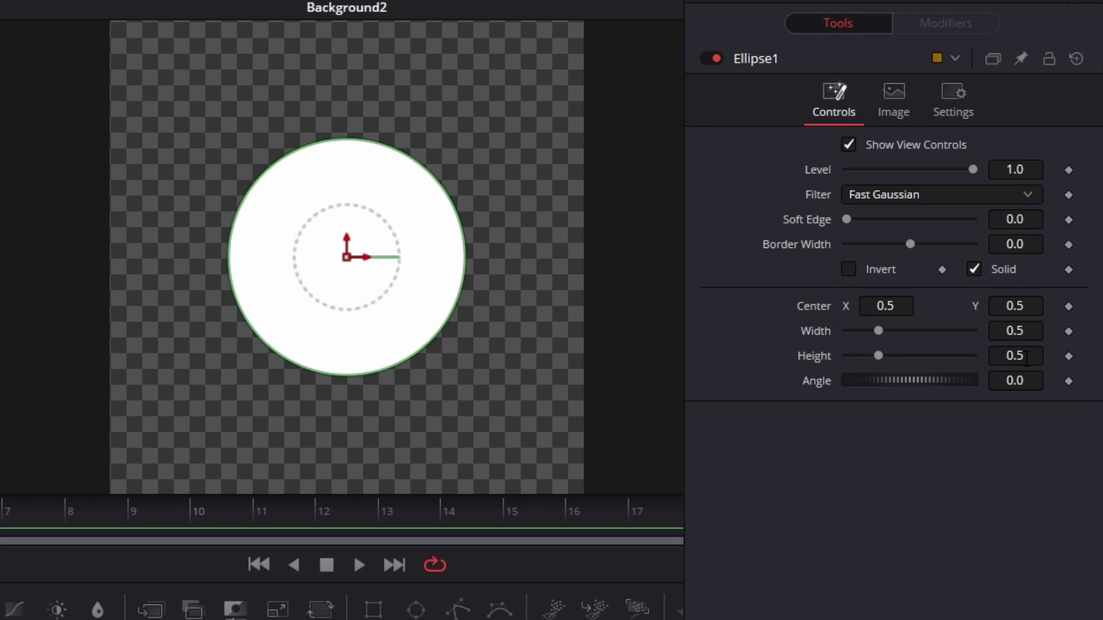
- Link the ellipse Height to its Width with an expression
click(1026, 357)
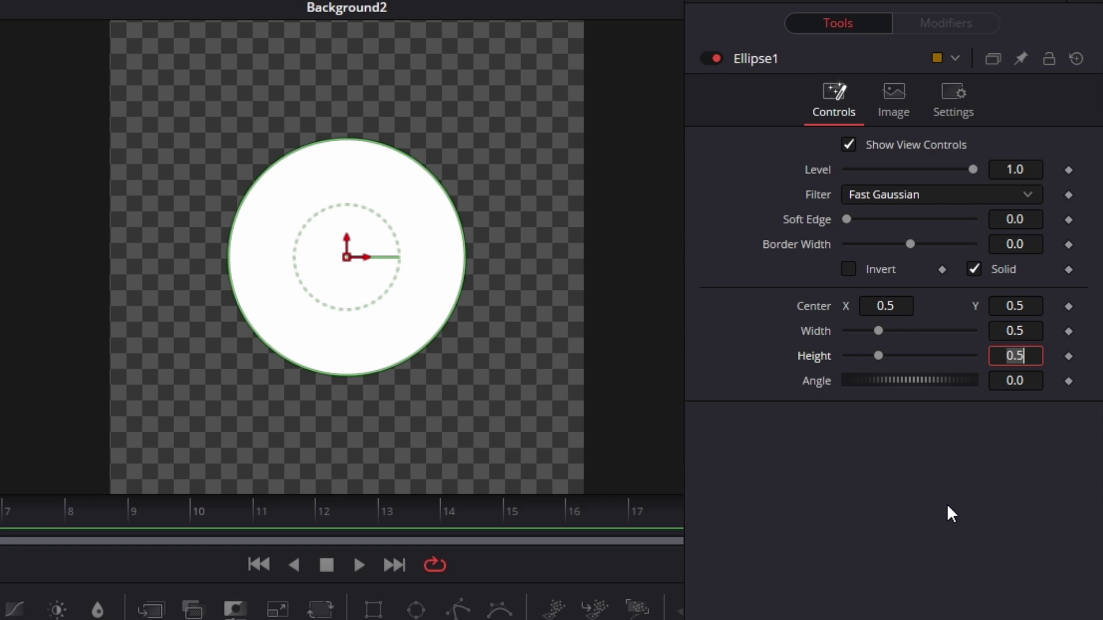
text(=)
key(Return)
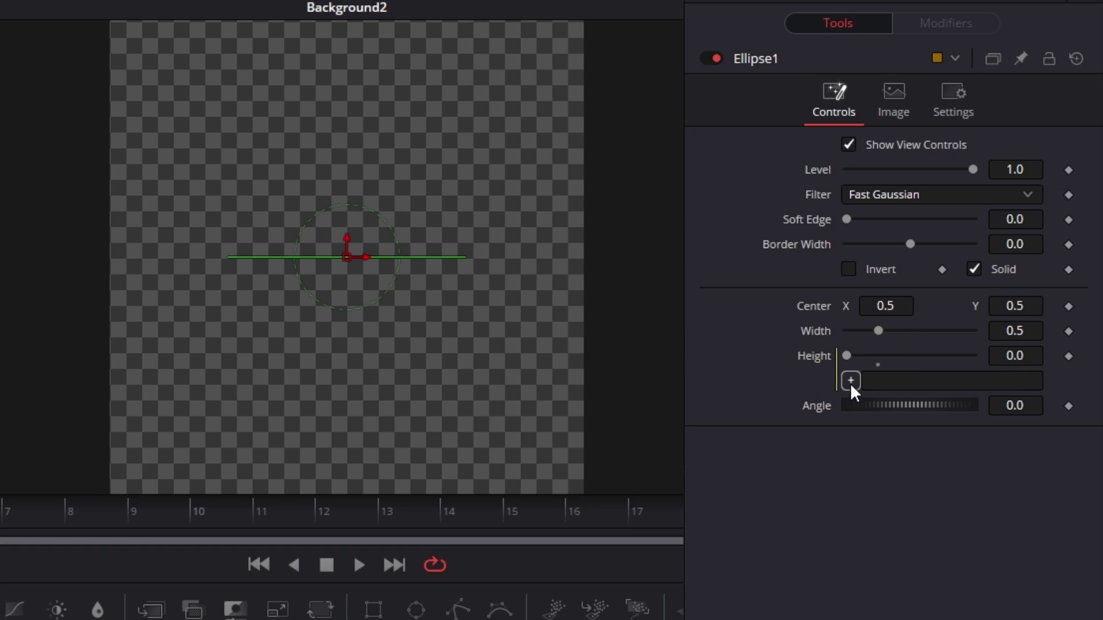
drag(851, 380, 1100, 333)
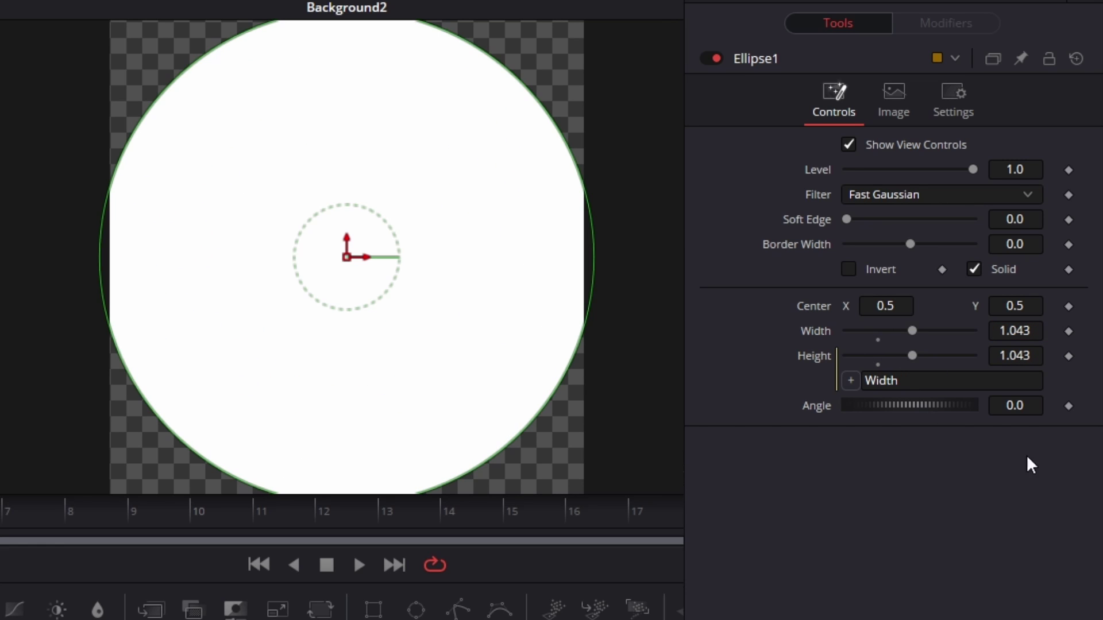
- Keyframe Ellipse1 Width at 1.563 on frame 0 and 0.0 on frame 12
click(1069, 331)
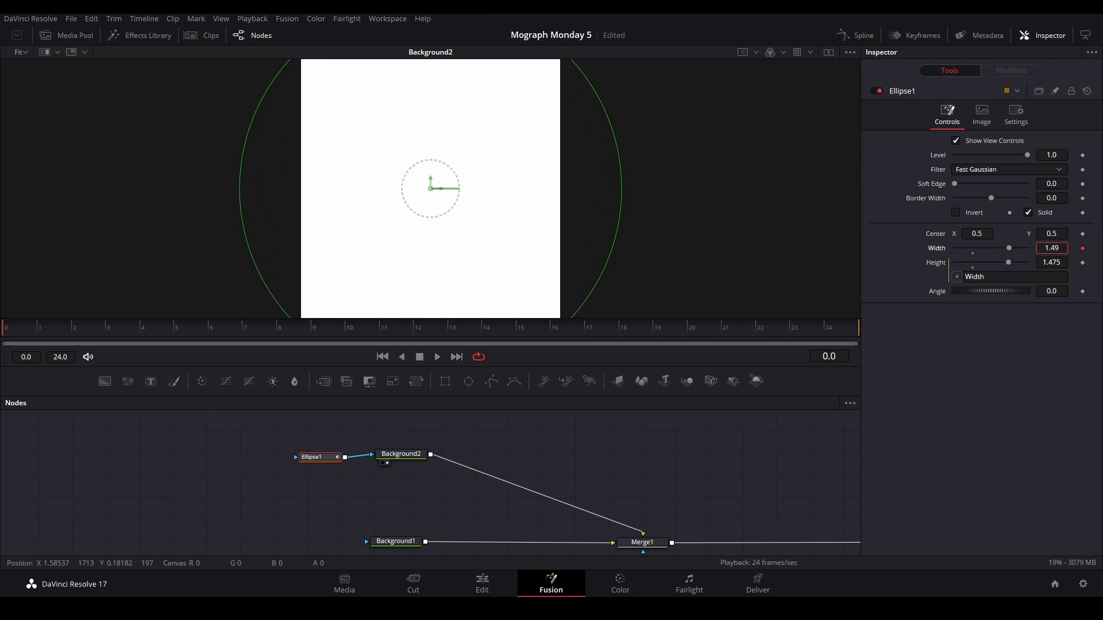
drag(1052, 248, 1065, 248)
click(423, 332)
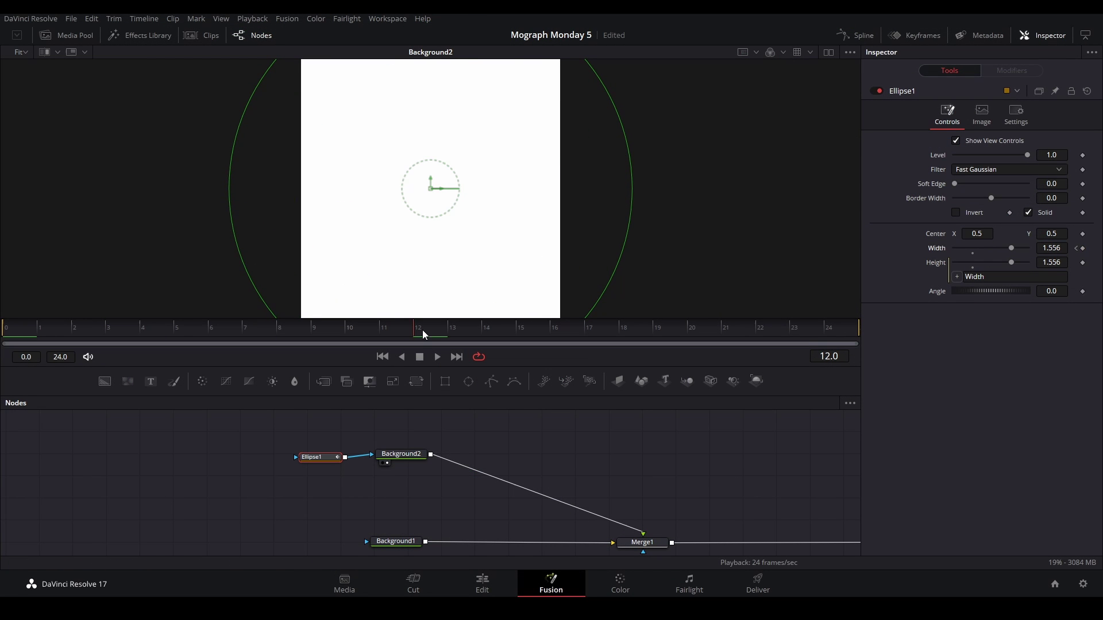
drag(1052, 248, 1033, 264)
click(731, 456)
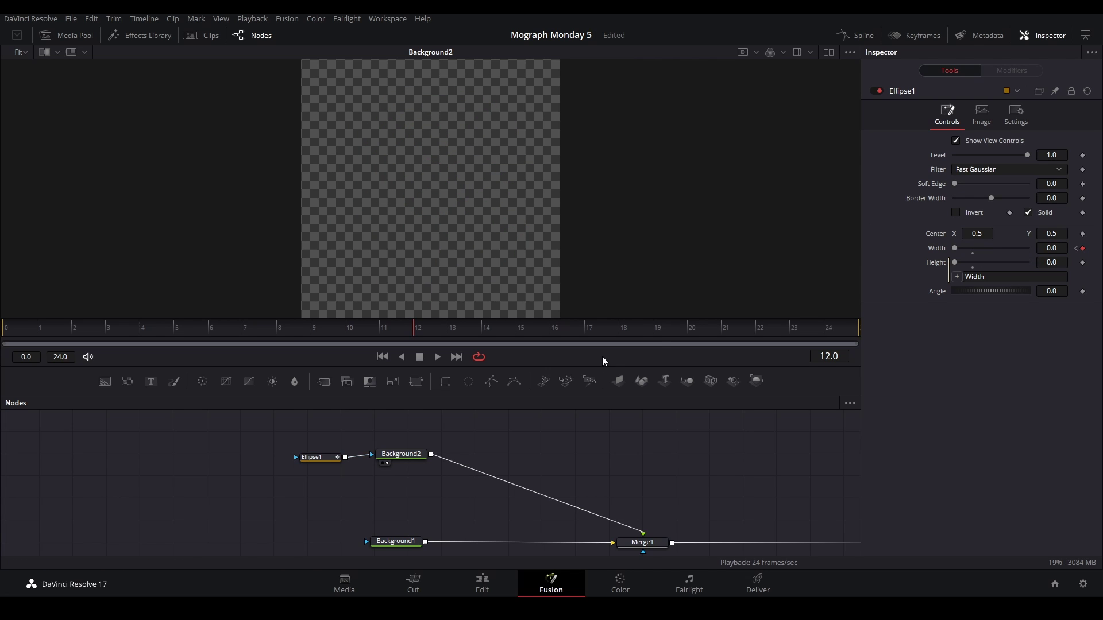
drag(394, 417, 88, 430)
drag(477, 435, 594, 425)
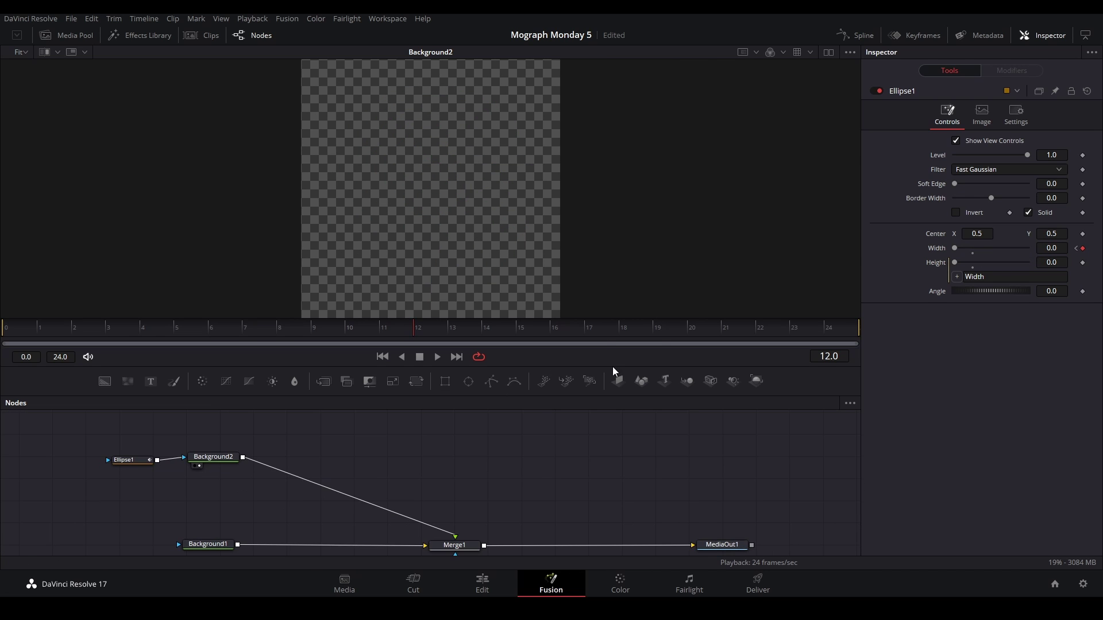
- Smooth the Width curve so it drops steeply after frame 0 and eases into zero
click(859, 35)
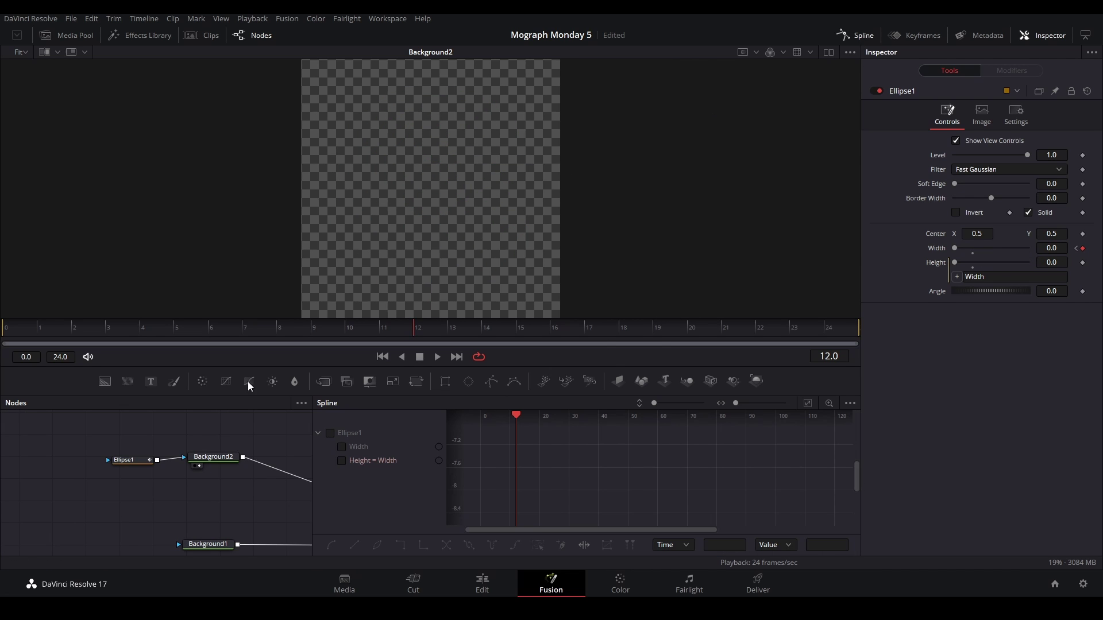
click(342, 448)
click(807, 403)
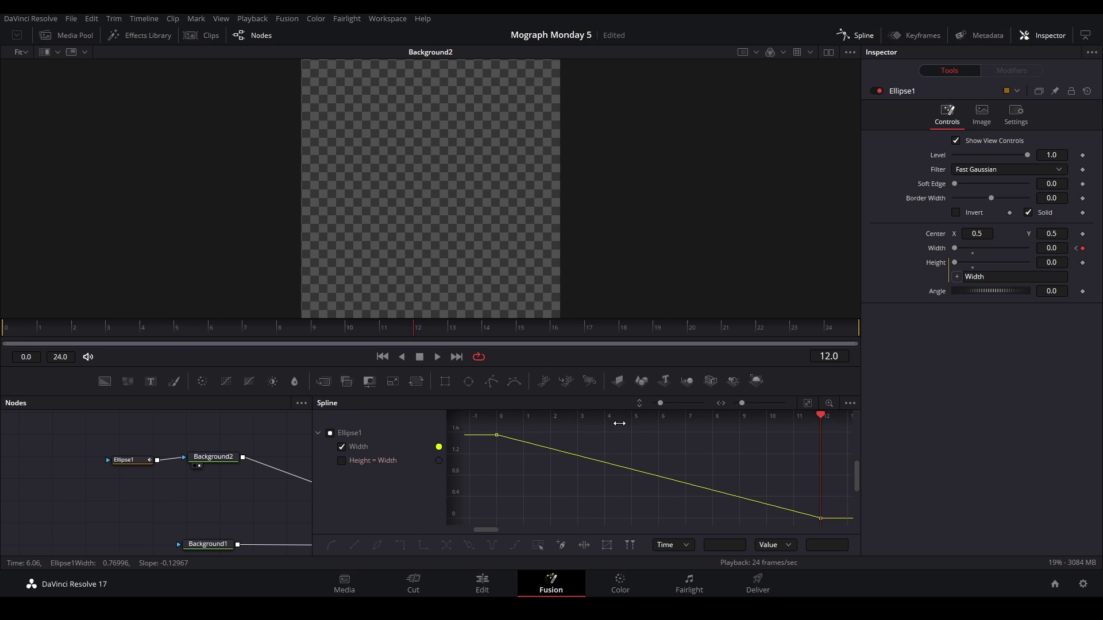
drag(480, 426, 844, 543)
key(s)
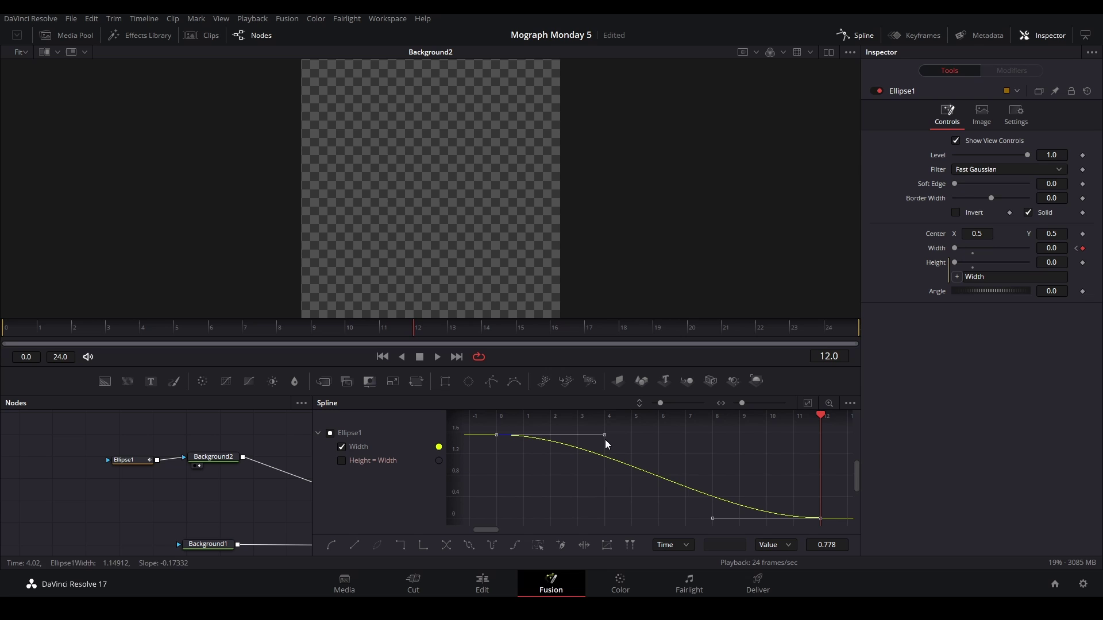
drag(585, 435, 509, 435)
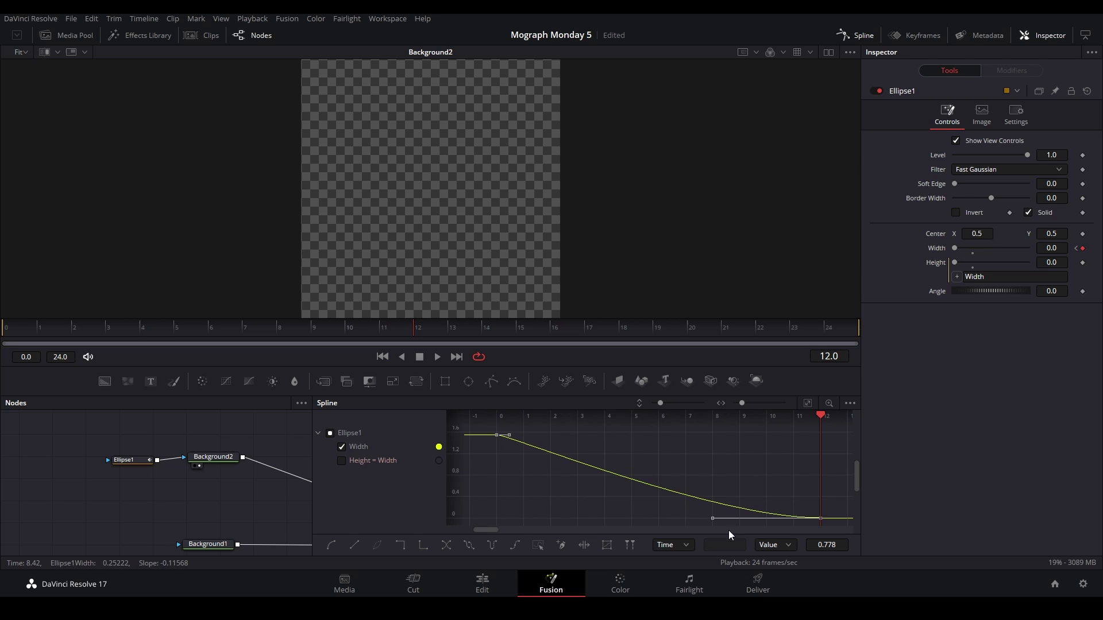
drag(712, 518, 531, 519)
drag(510, 435, 497, 435)
click(649, 464)
- Play the shrink animation from the first frame and close the Spline editor
click(10, 330)
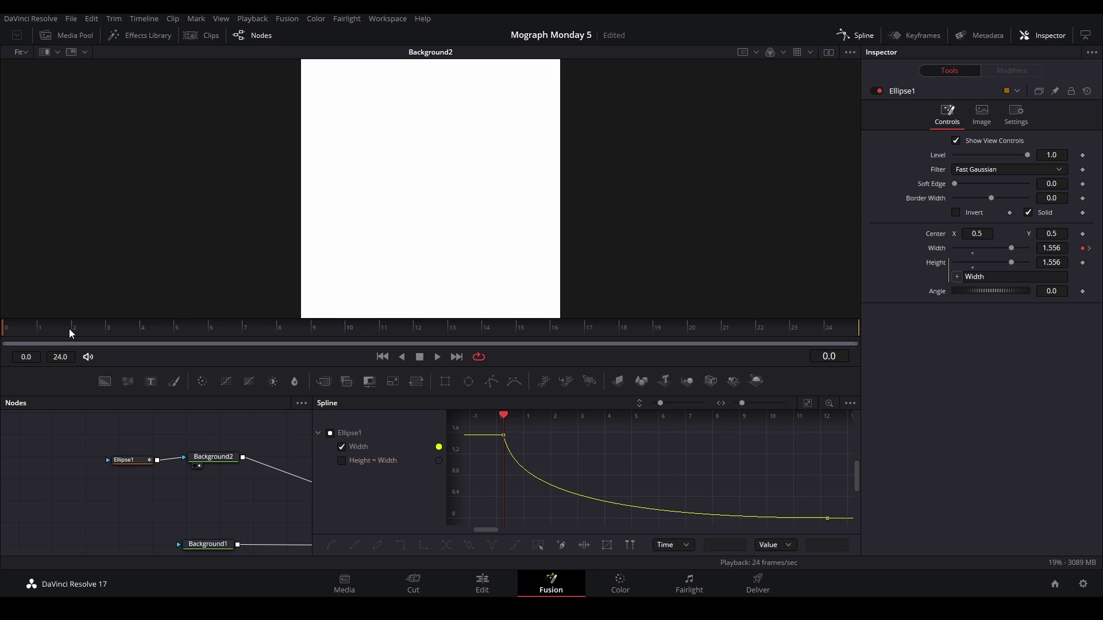
key(space)
key(space)
click(855, 35)
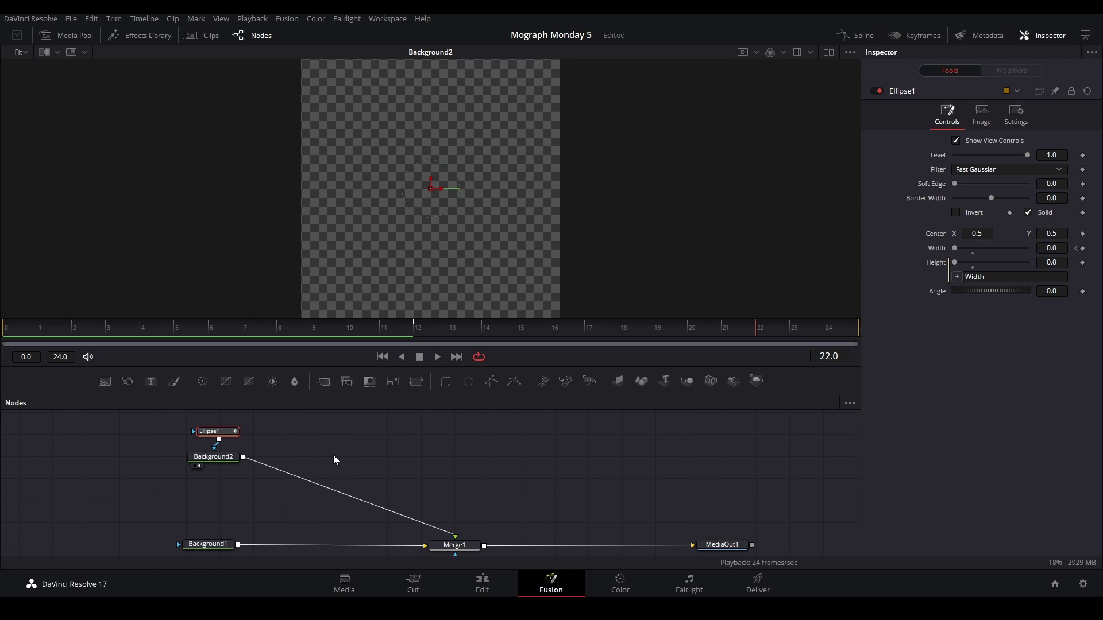
- Save the project and insert a Transform between Background2 and Merge1
click(334, 456)
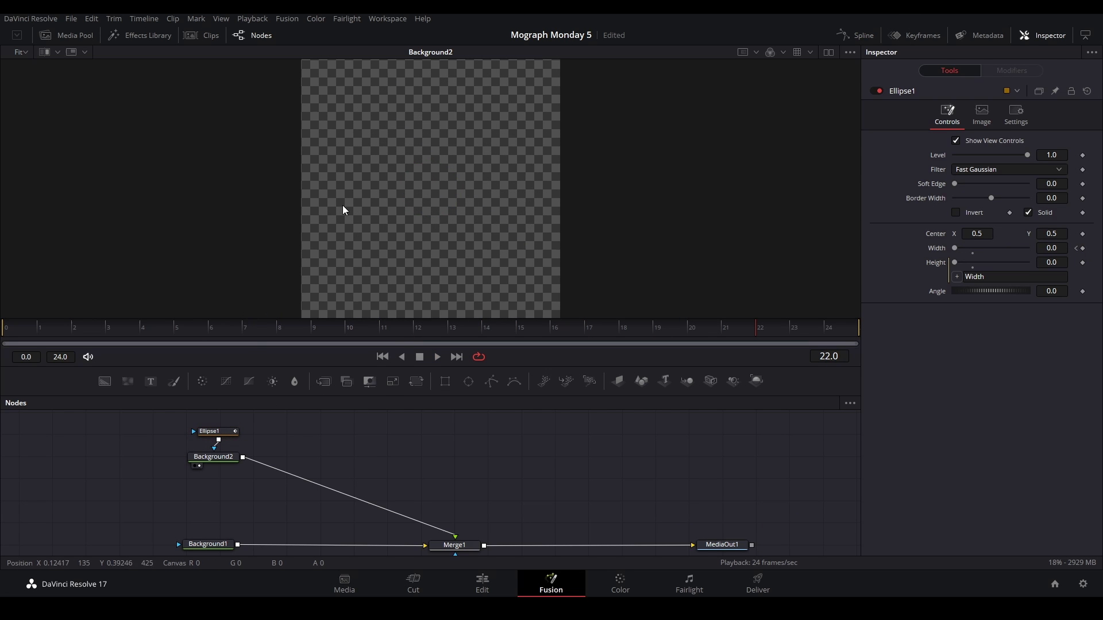
key(ctrl+s)
click(213, 457)
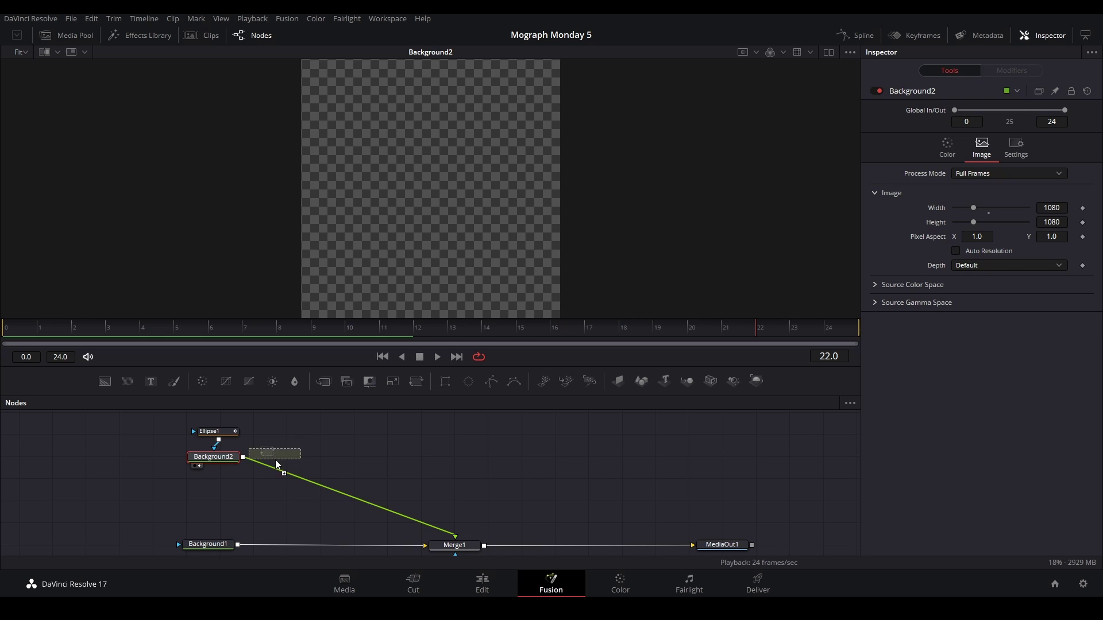
drag(274, 459, 215, 485)
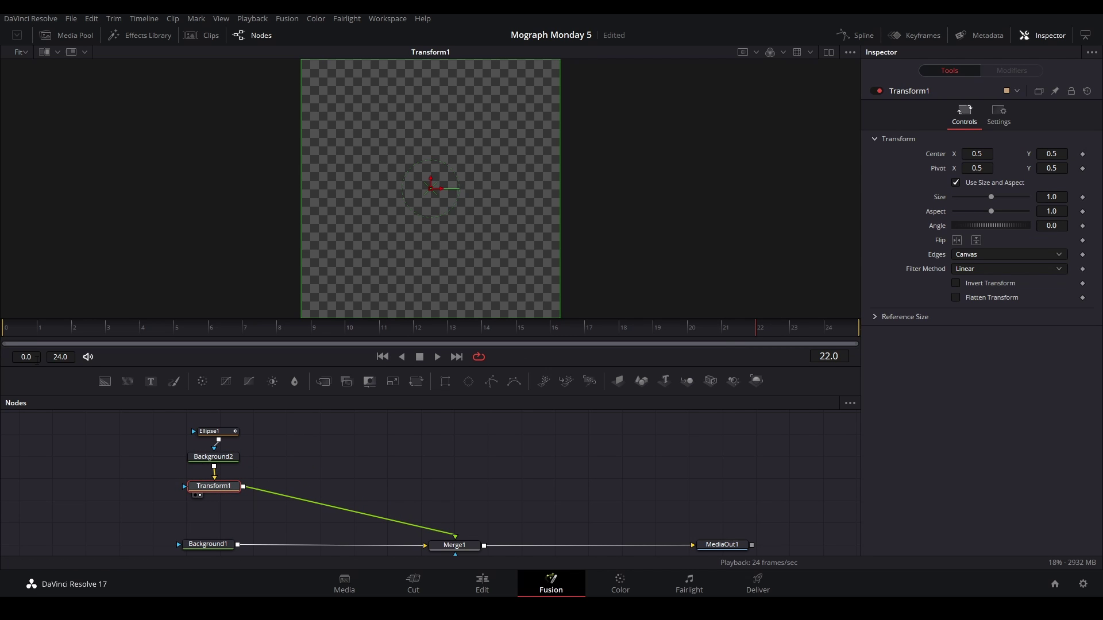
click(14, 336)
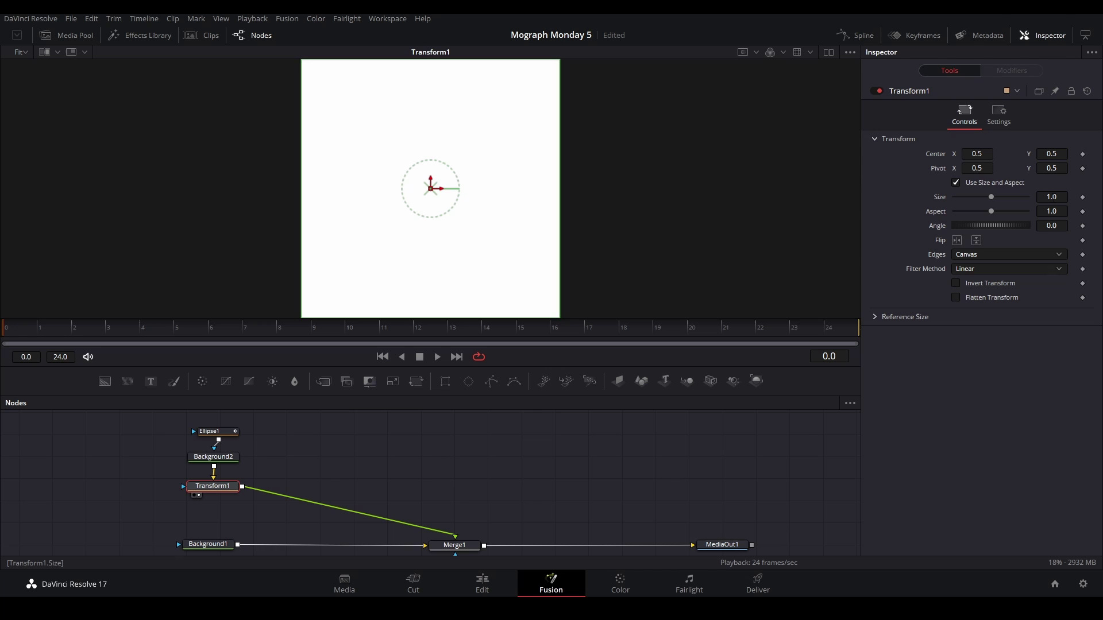
- Set Transform1 Size to 0.25 and Center to 0.125, 0.125
click(1051, 196)
text(0.25)
key(Return)
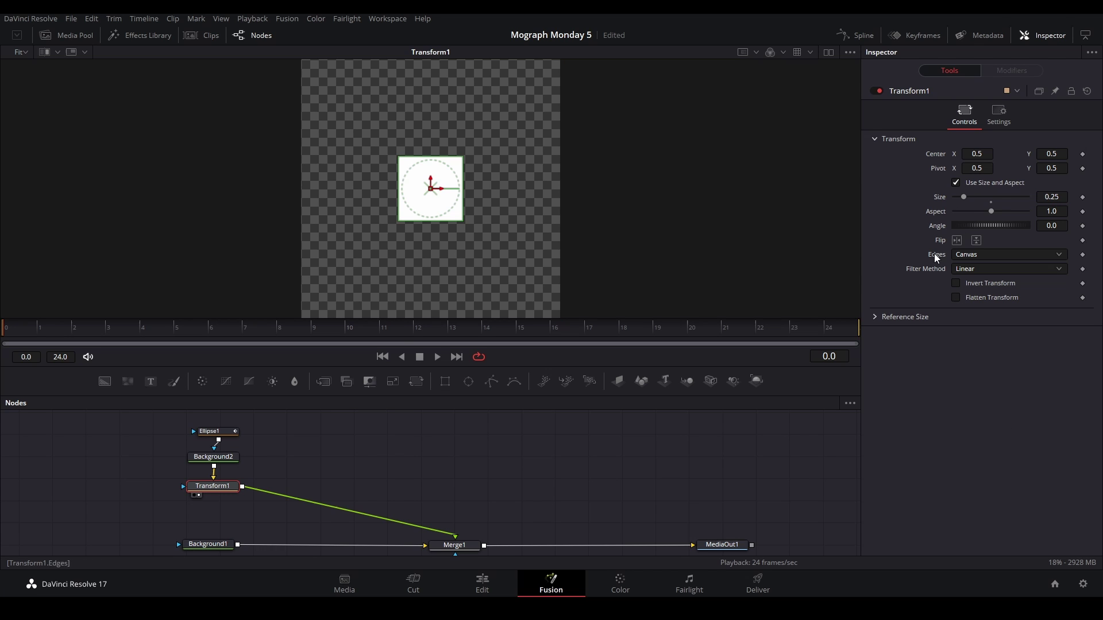
click(988, 154)
text(0.125)
key(Return)
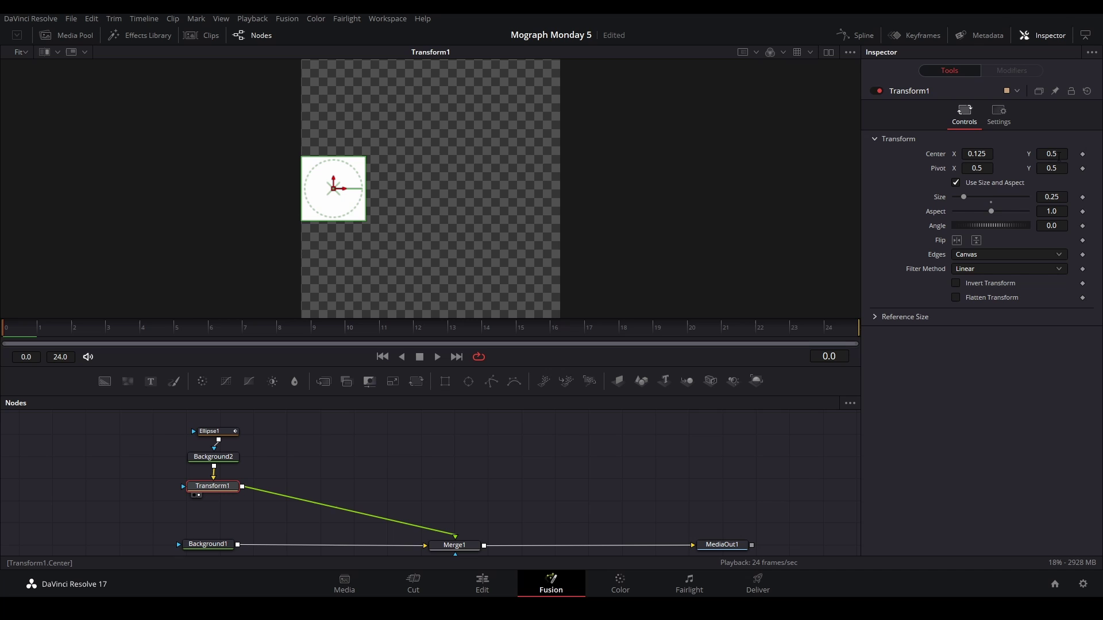
key(Tab)
text(0.125)
key(Return)
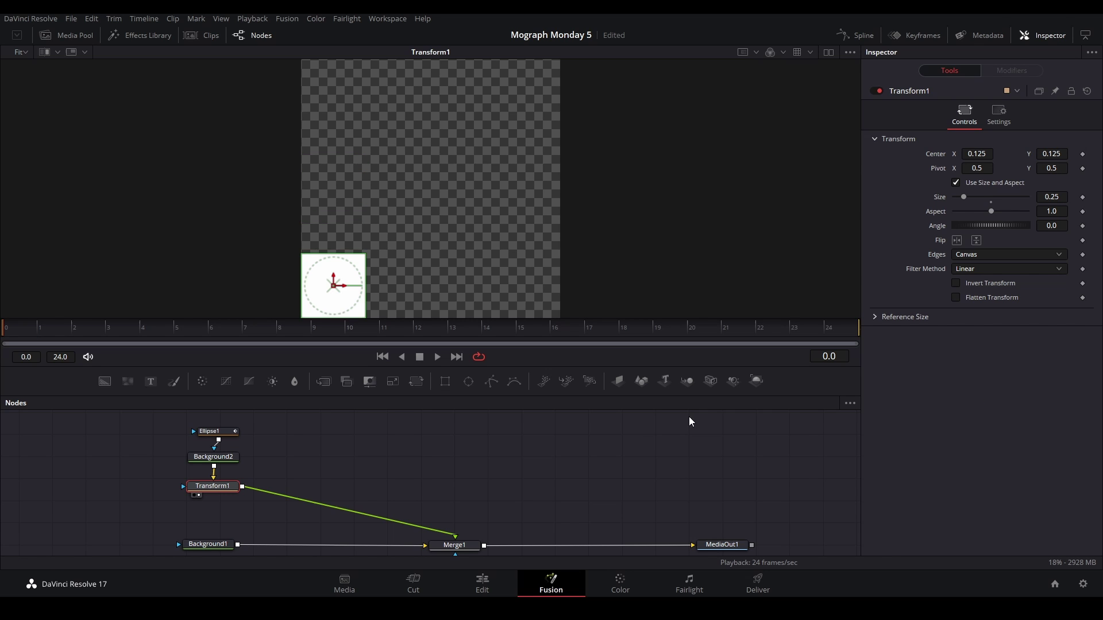
click(600, 477)
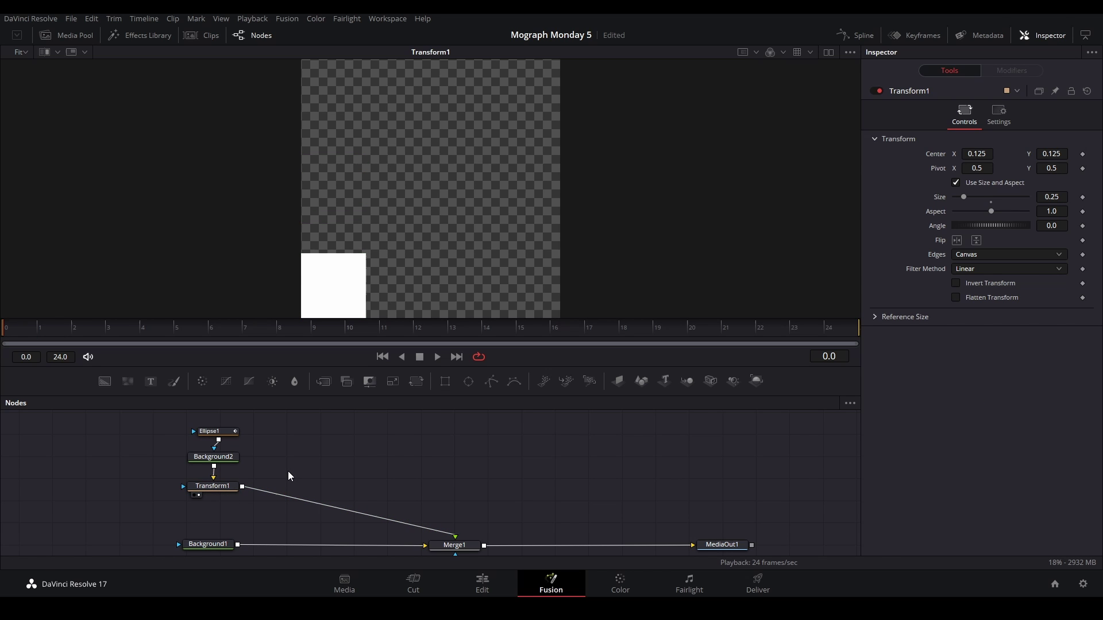
key(shift+space)
- Add a Duplicate node between Transform1 and Merge1 and view its output
text(dupl)
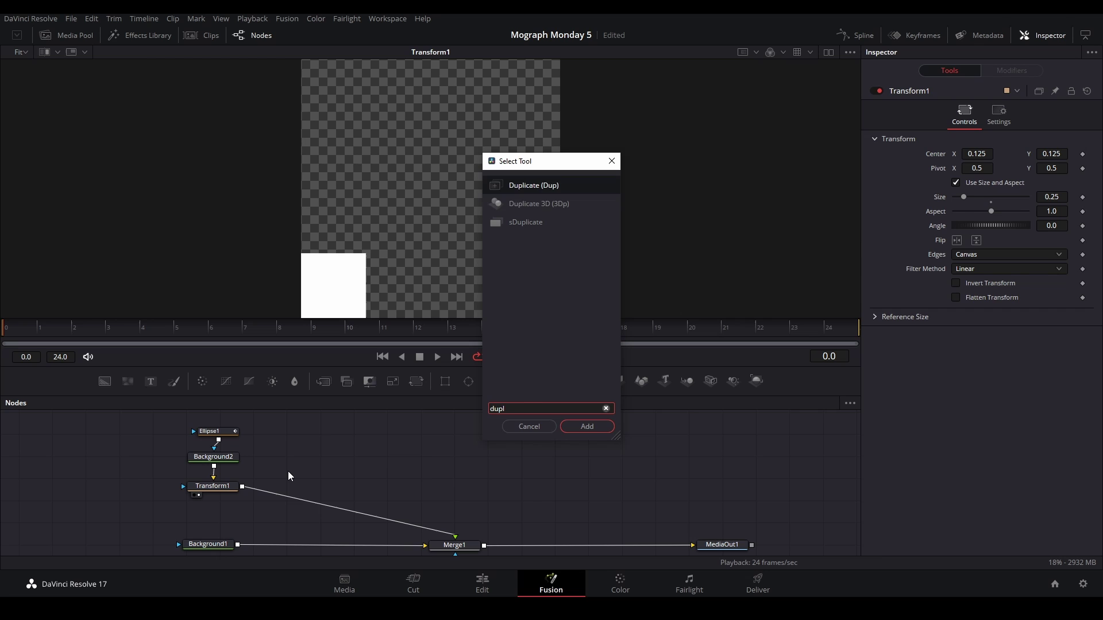
key(Down)
key(Up)
key(Return)
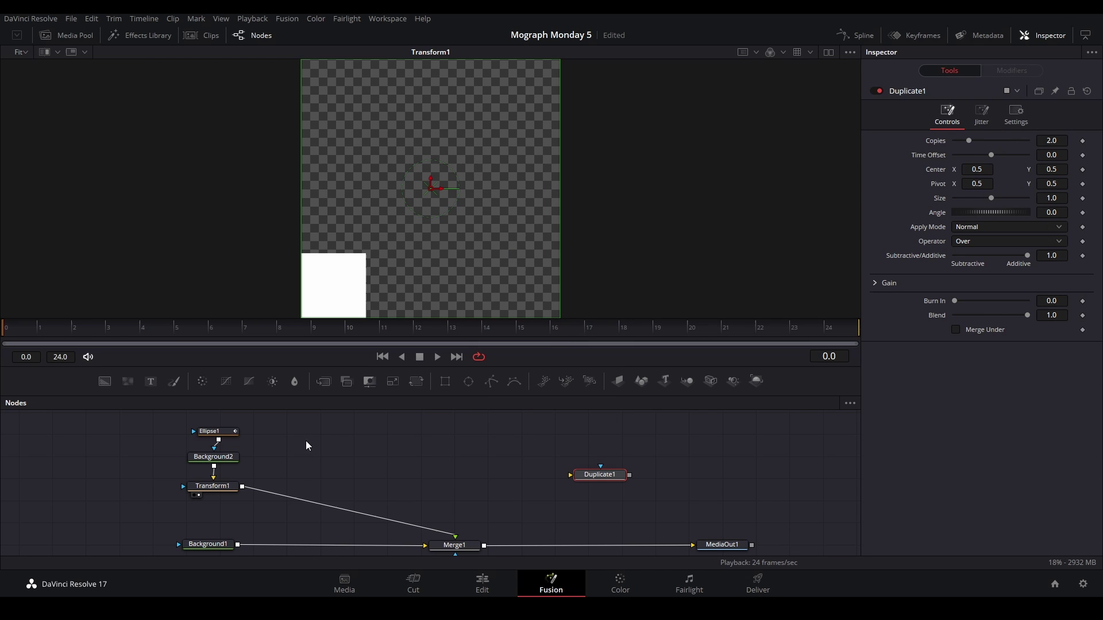
drag(595, 473, 209, 519)
key(1)
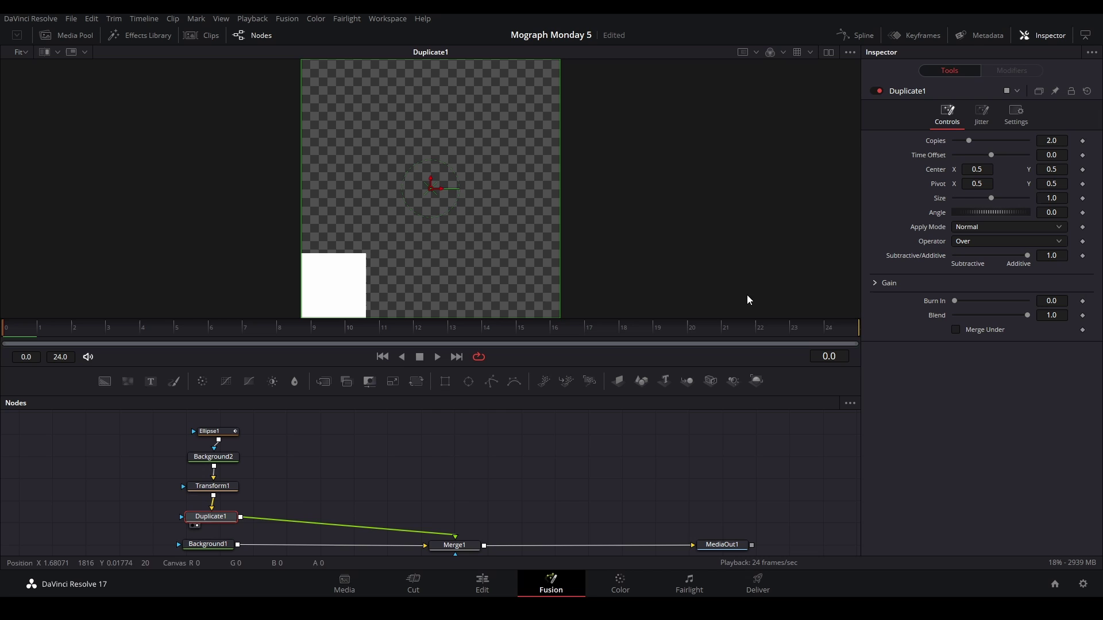
- Set Duplicate1 Center X to 0.75 with 4 copies, then play it back
click(984, 169)
text(0.75)
key(Return)
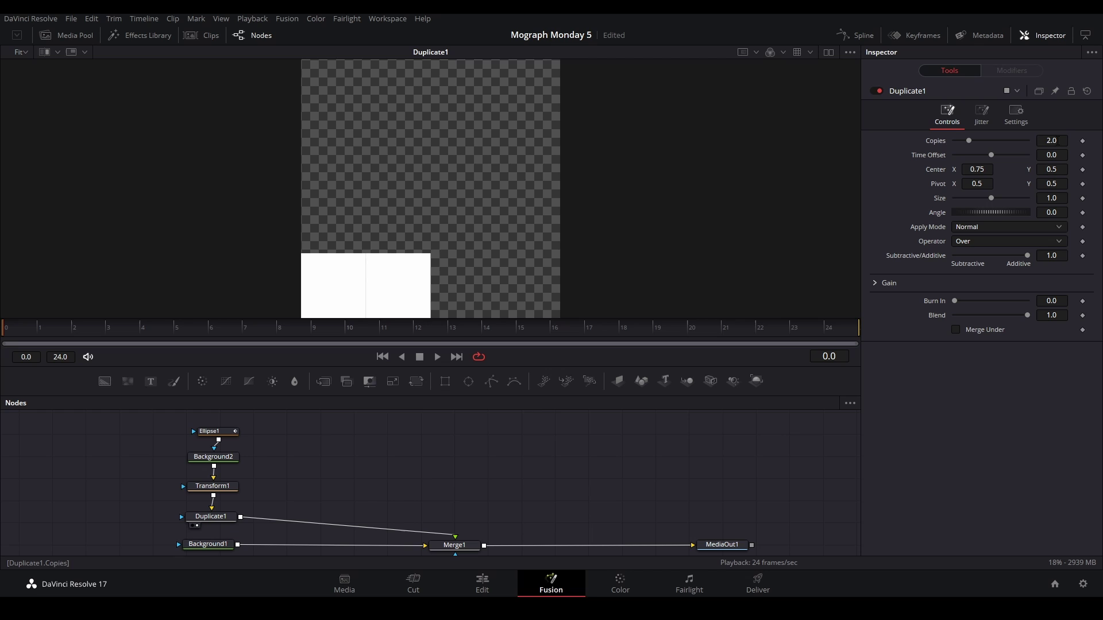
click(1050, 141)
key(Return)
key(space)
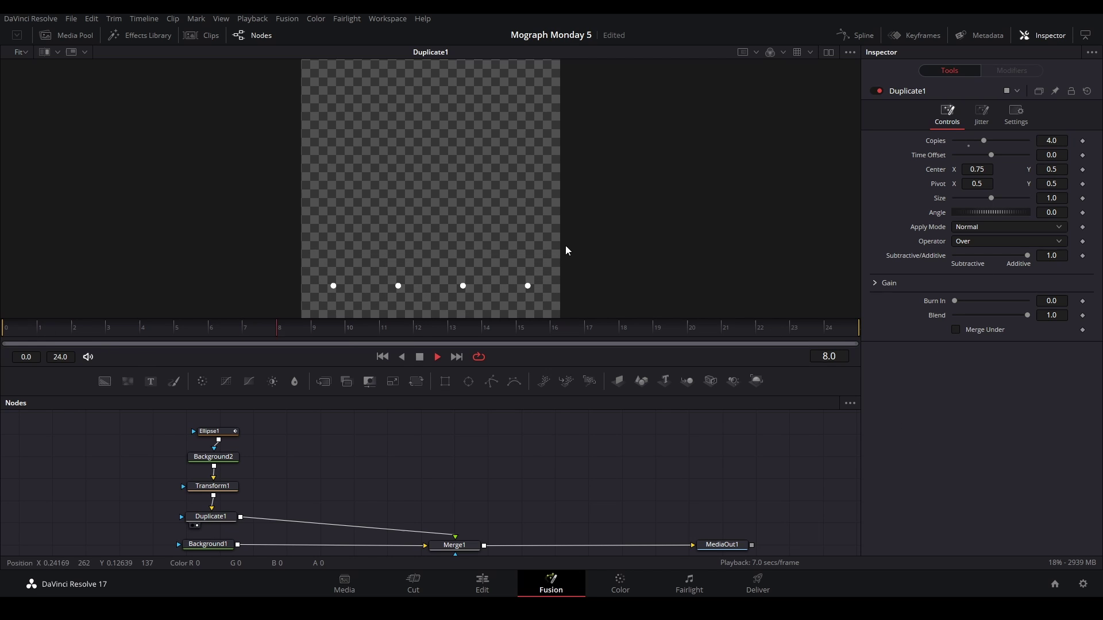
key(space)
drag(38, 330, 4, 327)
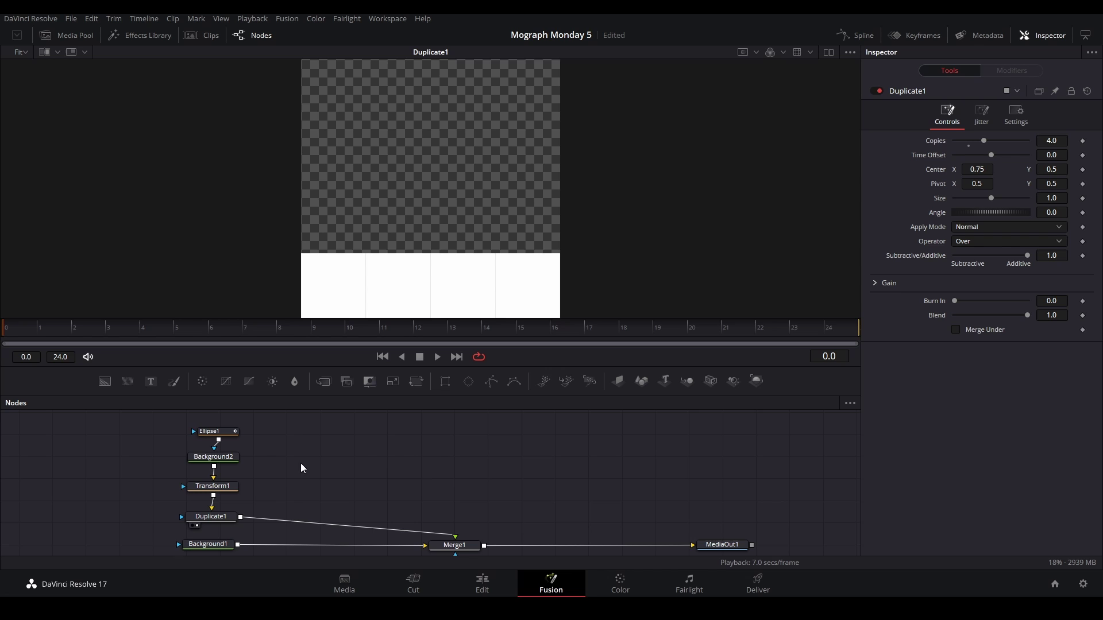
drag(145, 436, 221, 487)
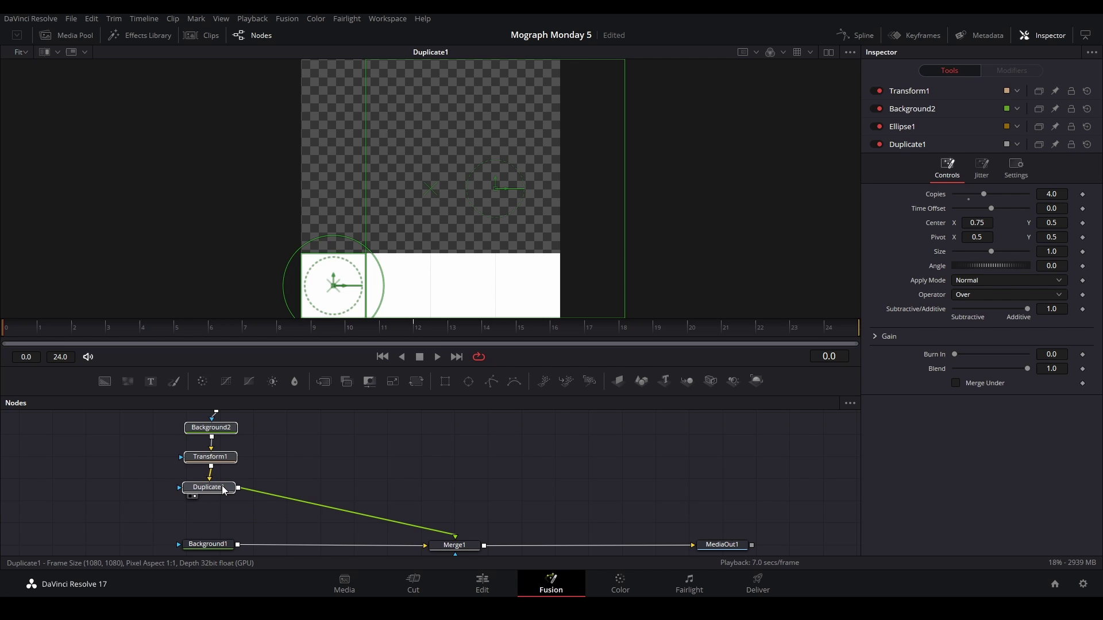
- Add a second Duplicate node directly below Duplicate1
click(226, 489)
key(shift+space)
text(dupli)
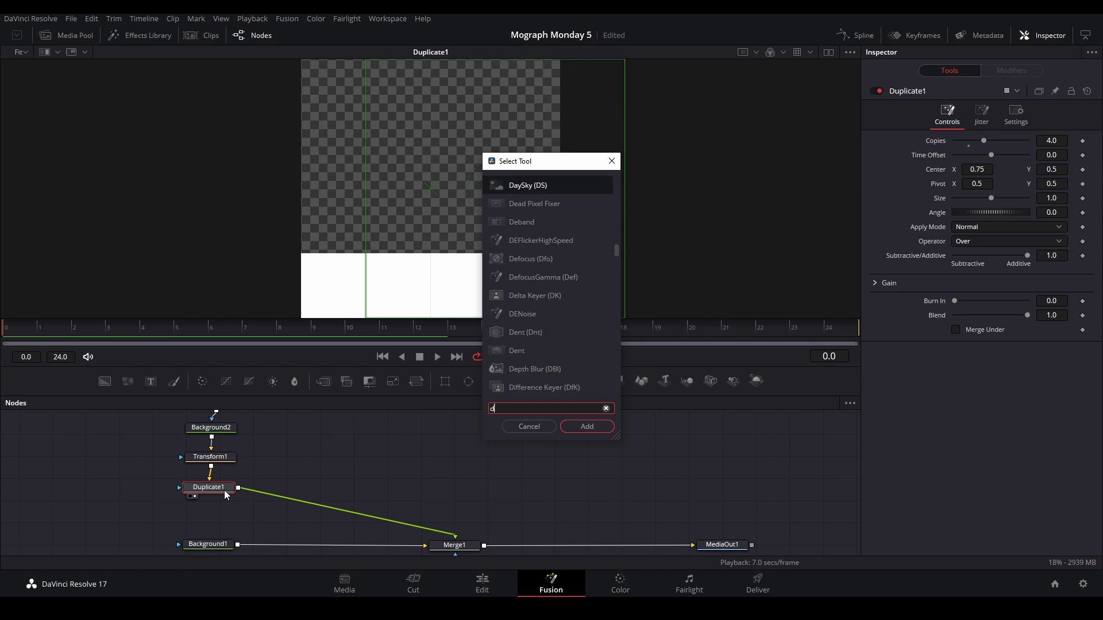
key(Return)
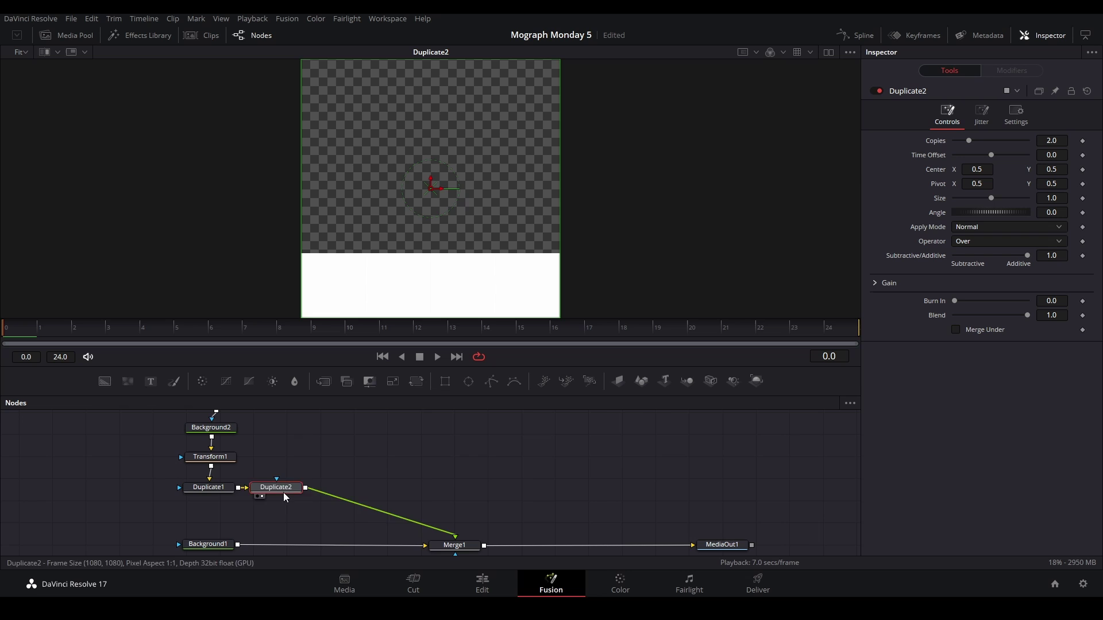
drag(284, 491, 218, 517)
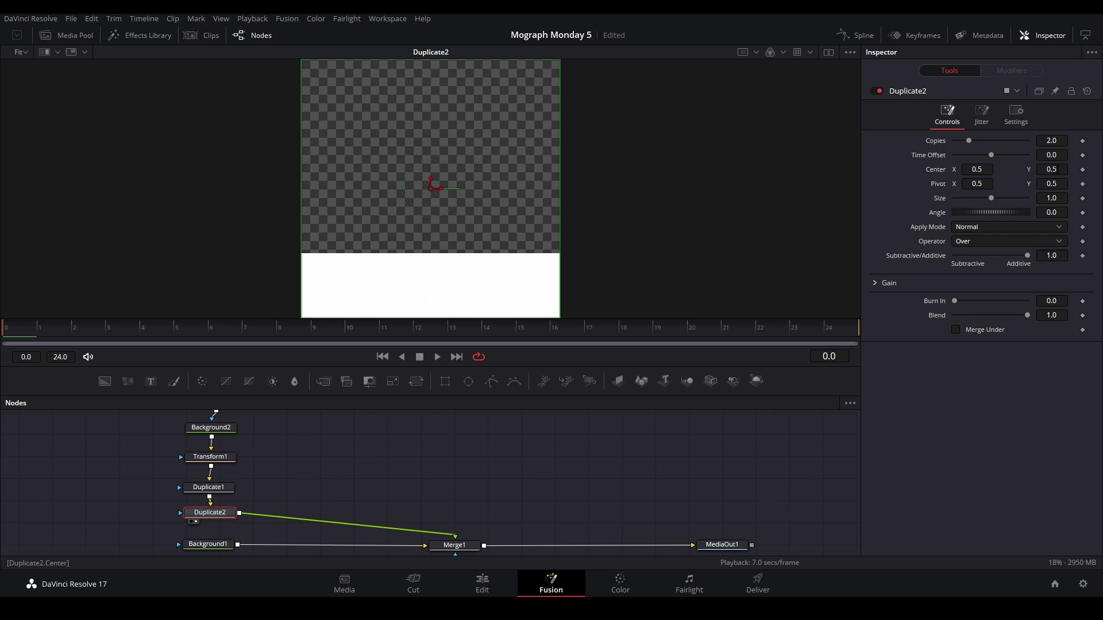
- Set Duplicate2 Center Y to 0.75 with 4 copies and play the 4×4 grid
click(1056, 169)
key(Return)
click(721, 450)
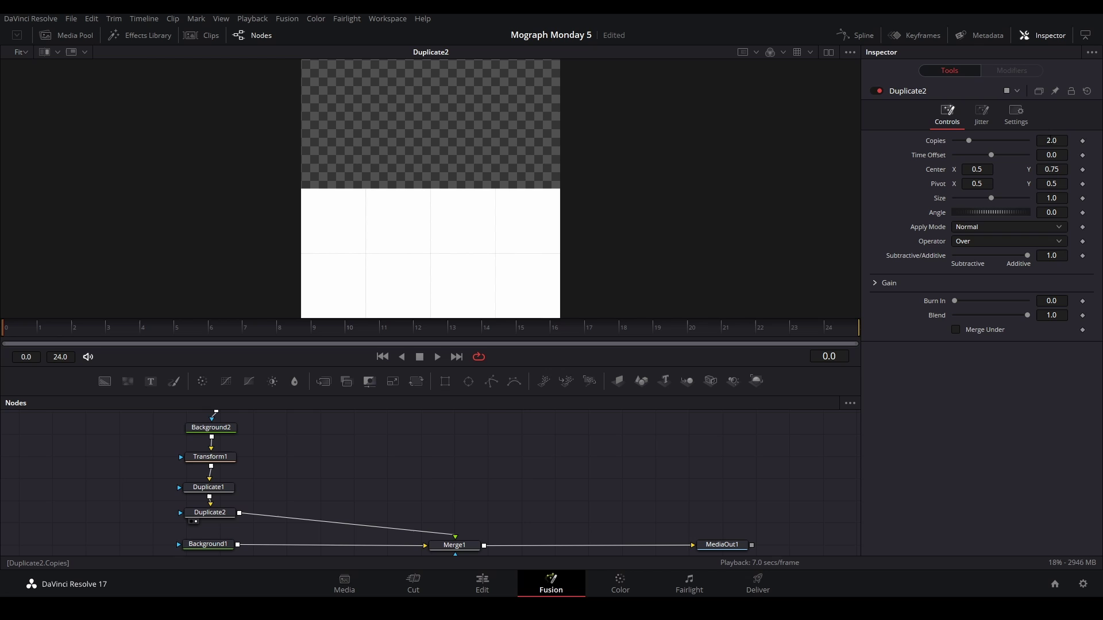
double_click(1050, 141)
text(4)
key(Return)
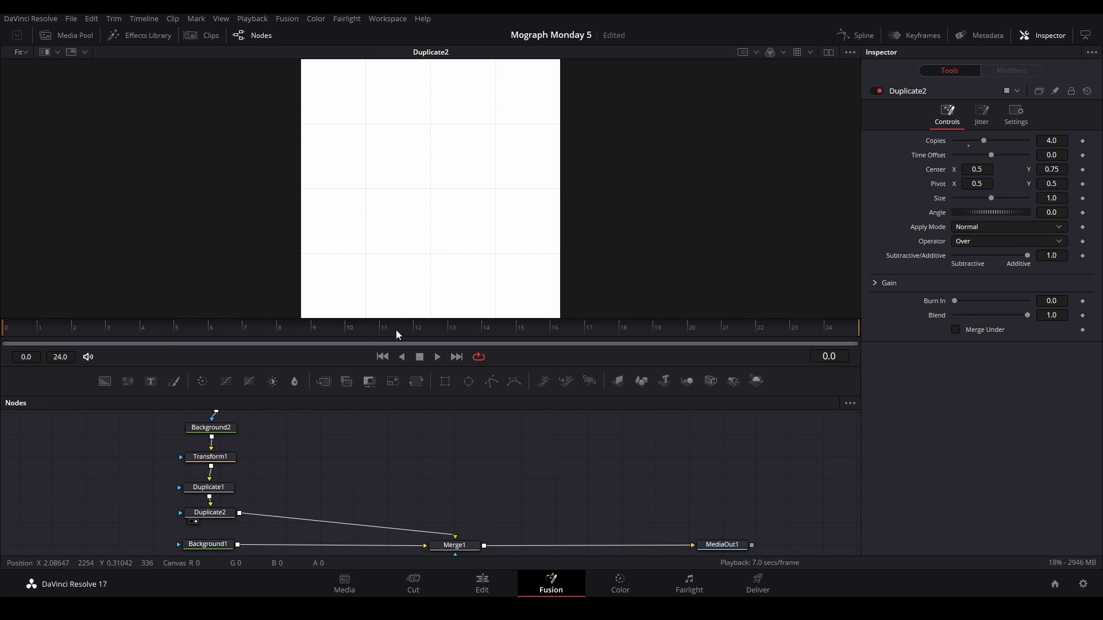
key(space)
key(space)
drag(69, 328, 34, 332)
- Set Duplicate2's Time Offset to -1 and play back the staggered rows
click(1062, 153)
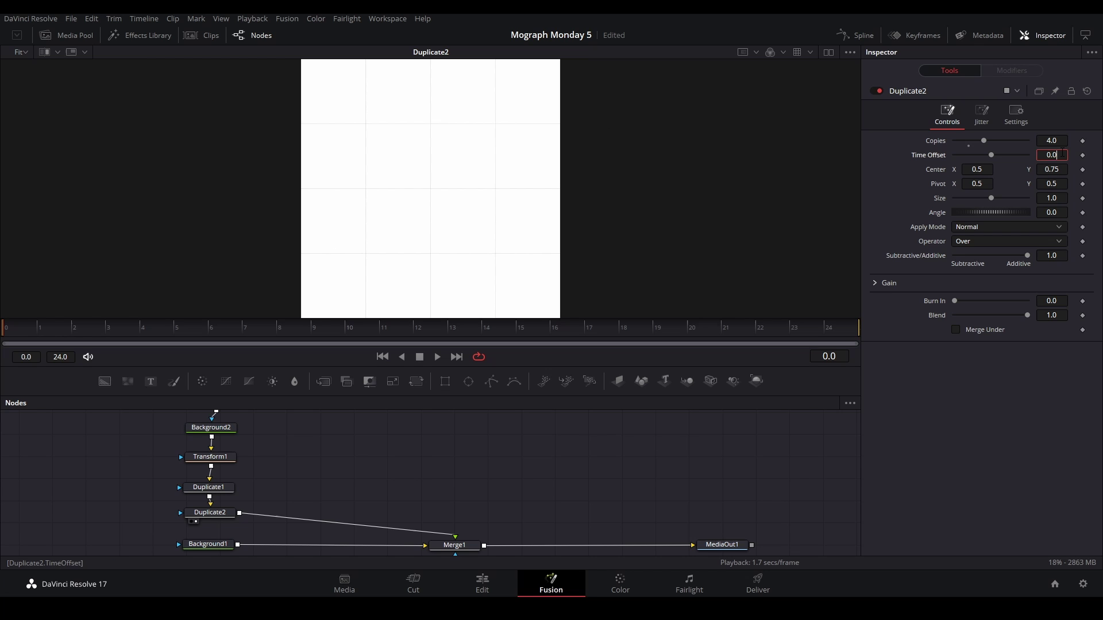
text(-1)
key(Return)
key(space)
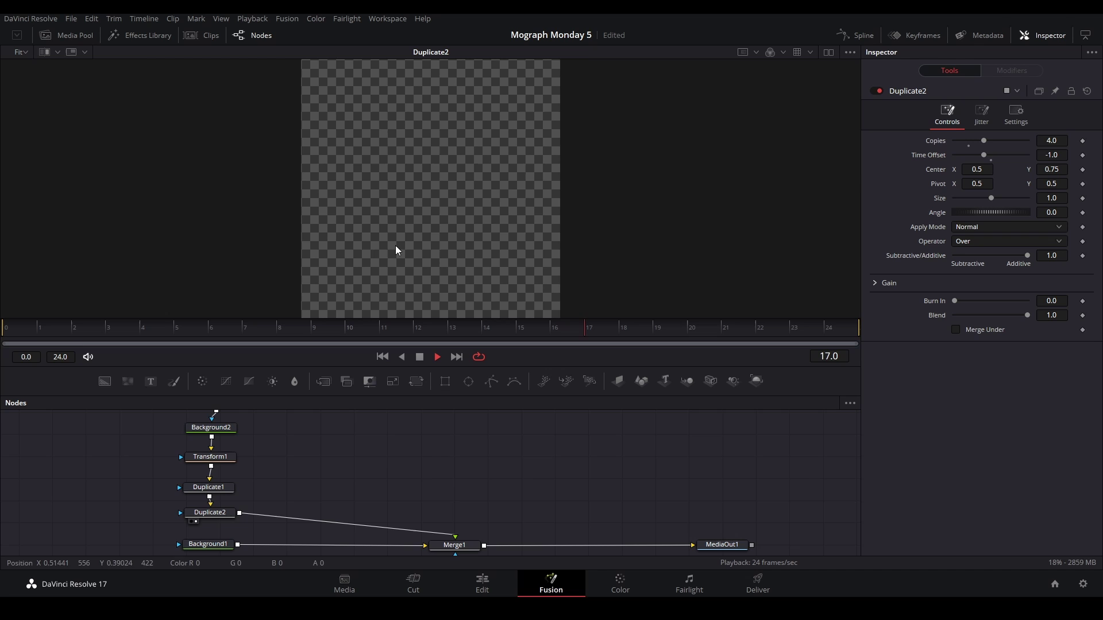
key(space)
click(41, 330)
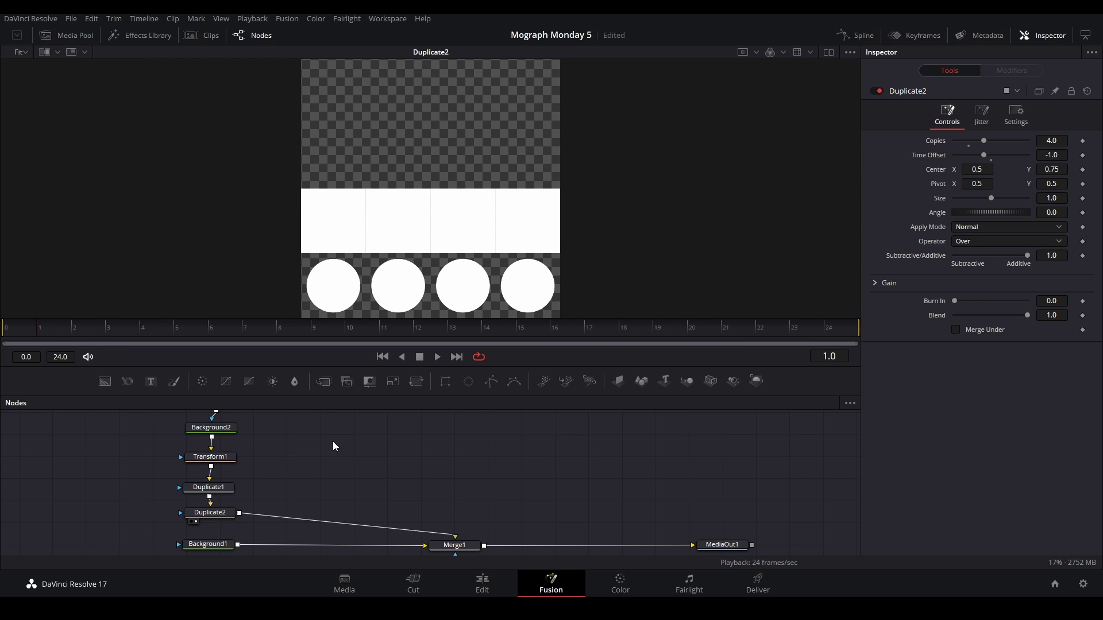
drag(344, 433, 357, 442)
click(225, 438)
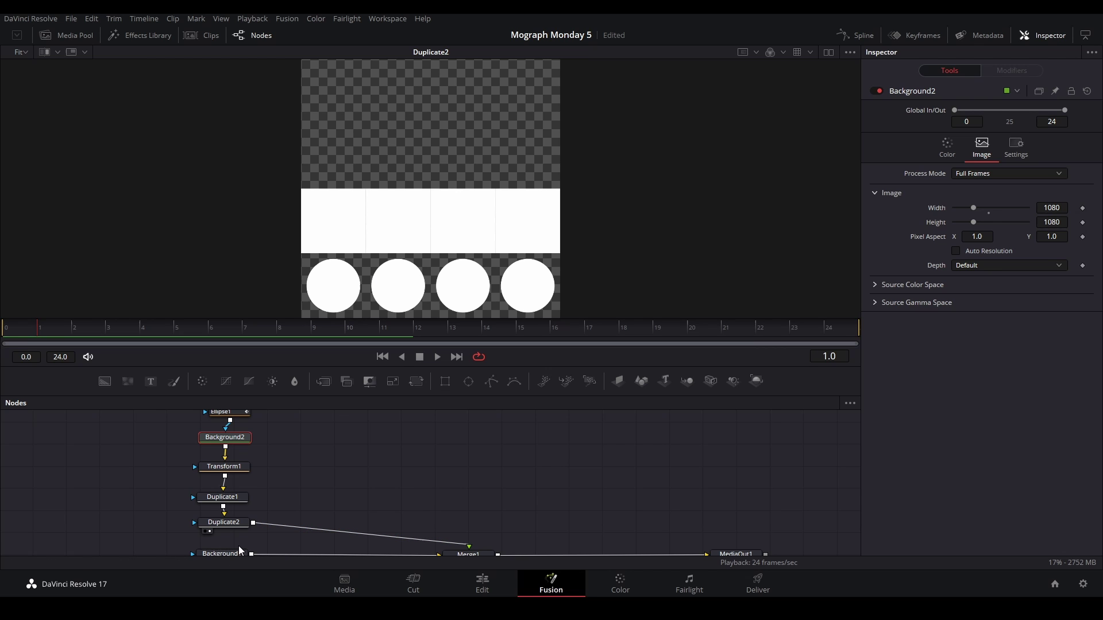
- Set Background2's Global In to -50 and play the grid of shrinking circles
click(235, 524)
click(27, 325)
click(239, 438)
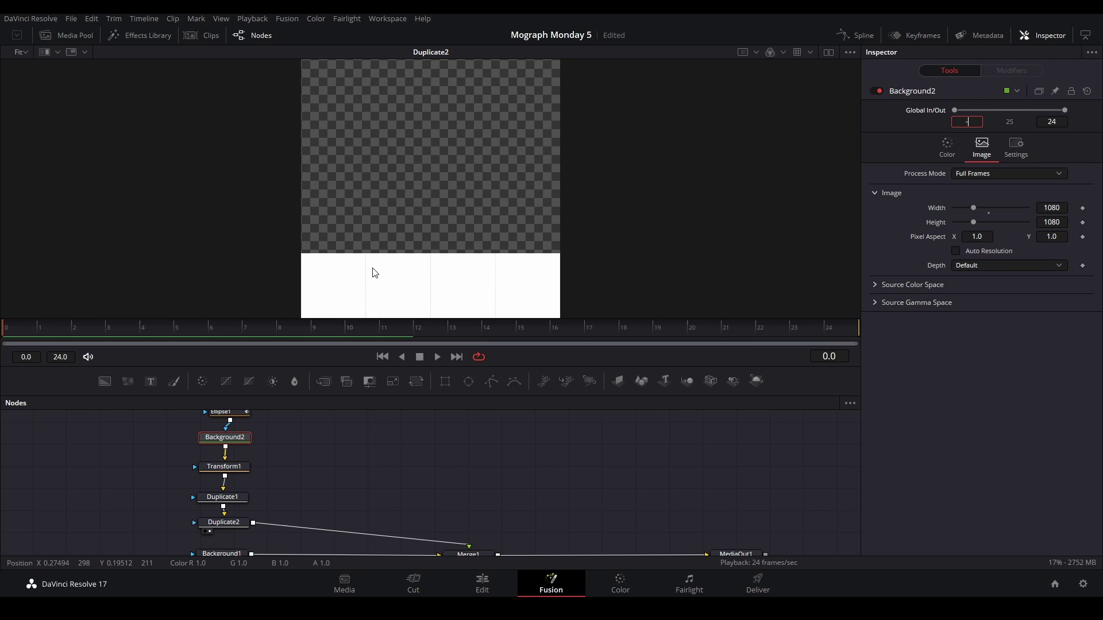
text(50)
key(Return)
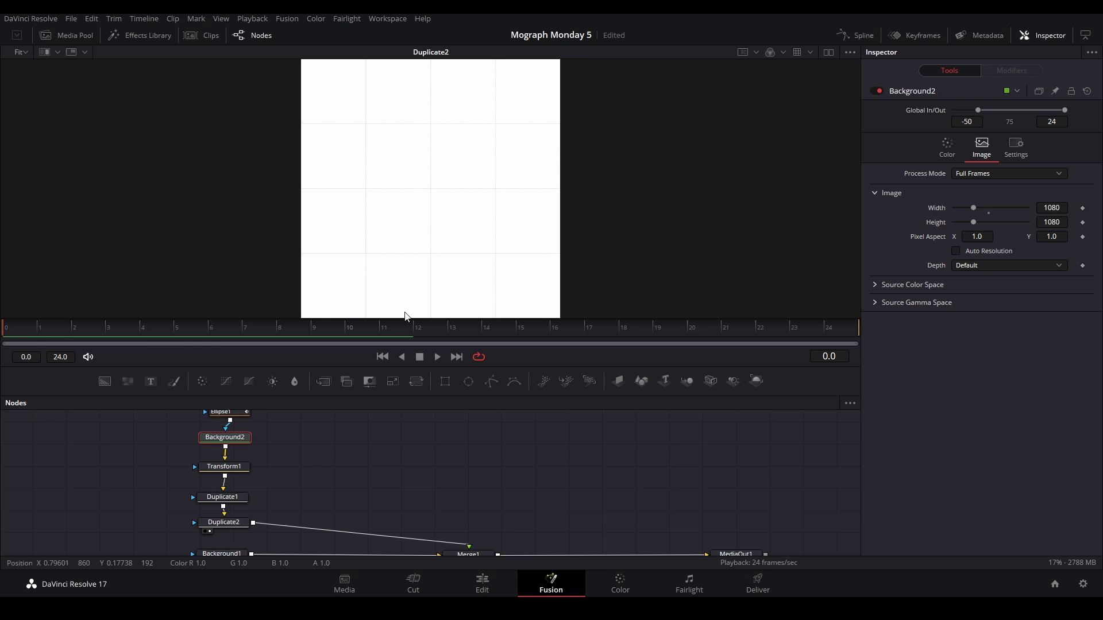
key(space)
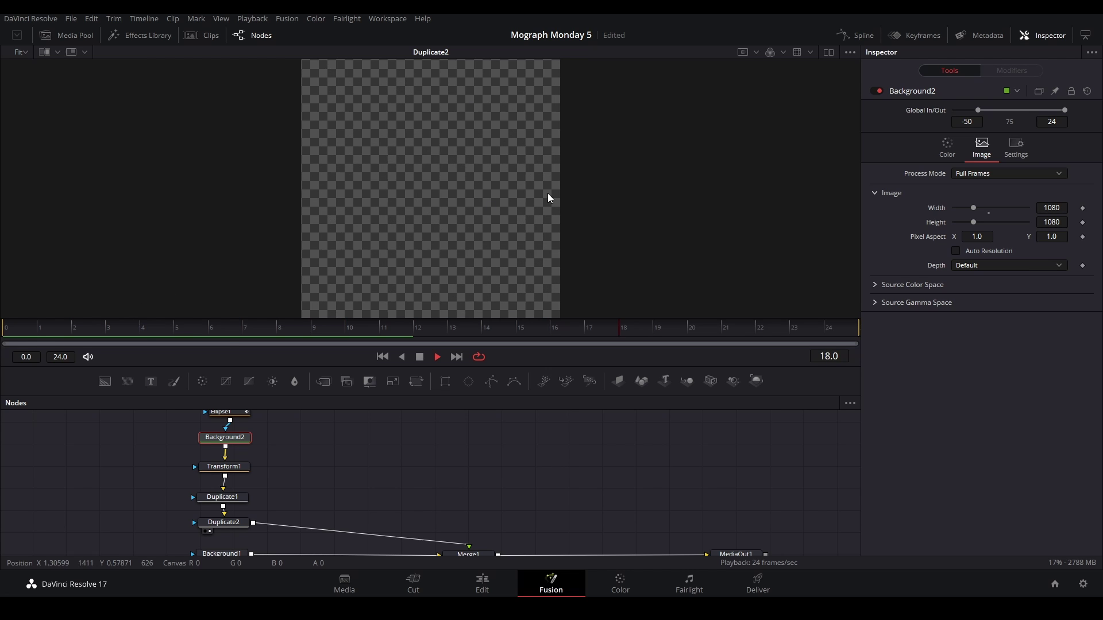
- Copy and paste Transform1, Duplicate1 and Duplicate2, placing the copies beside the originals
mouse_move(377, 466)
mouse_down()
mouse_move(403, 410)
mouse_move(394, 474)
mouse_up()
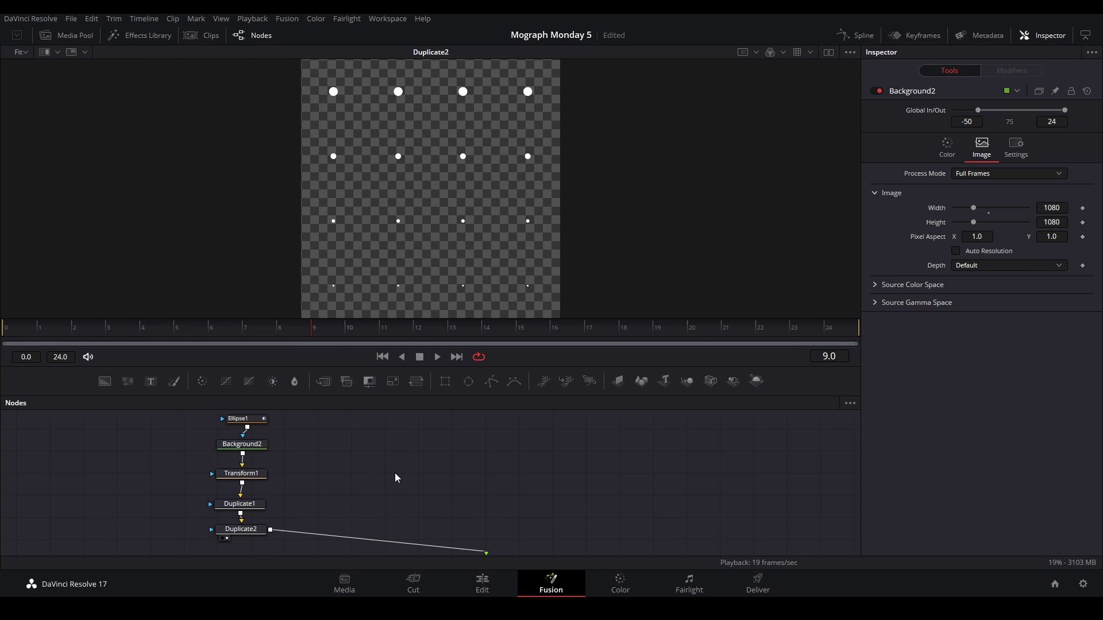
drag(174, 467, 253, 537)
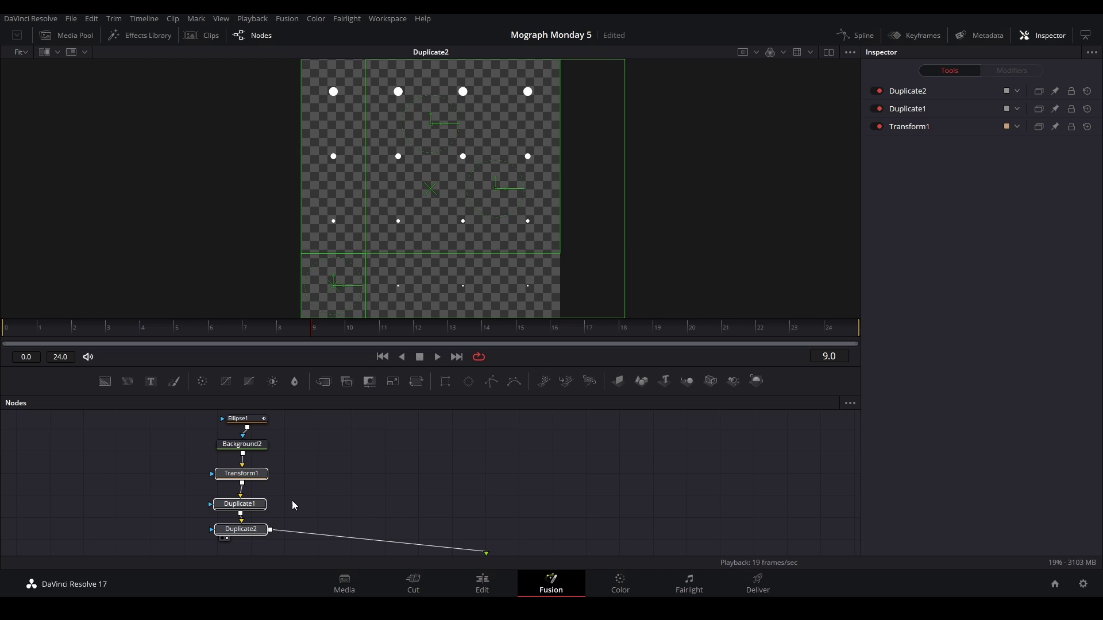
key(ctrl+c)
key(ctrl+v)
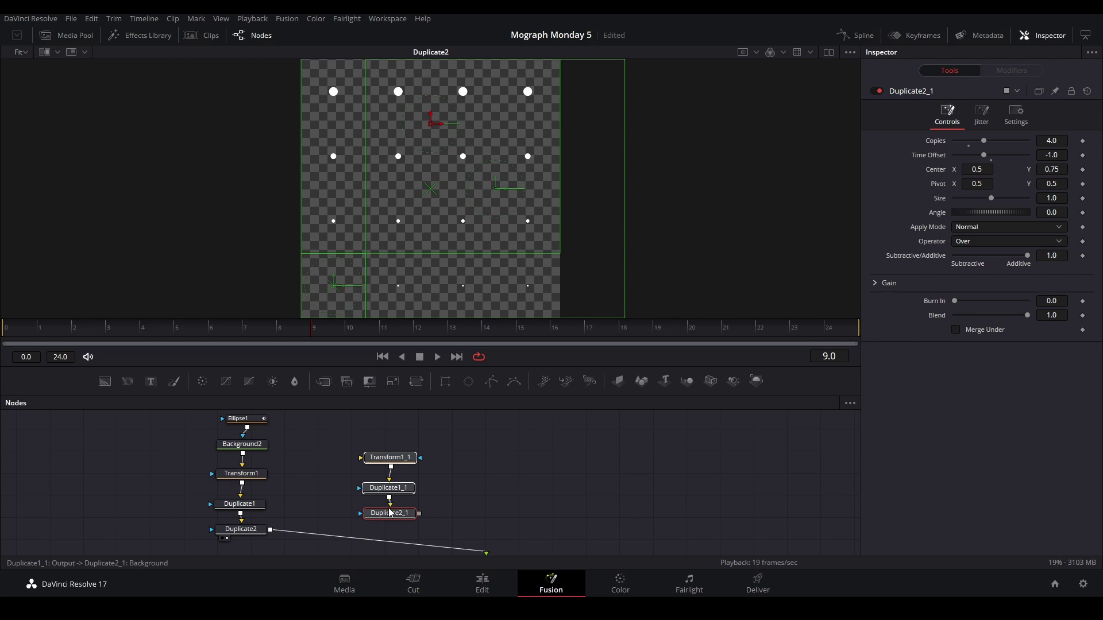
drag(389, 513, 365, 490)
click(431, 538)
- Wire Duplicate2 into Transform1_1 and Duplicate2_1 into Merge1, then view Duplicate2_1's output
drag(451, 533, 335, 426)
scroll(388, 466, down, 1)
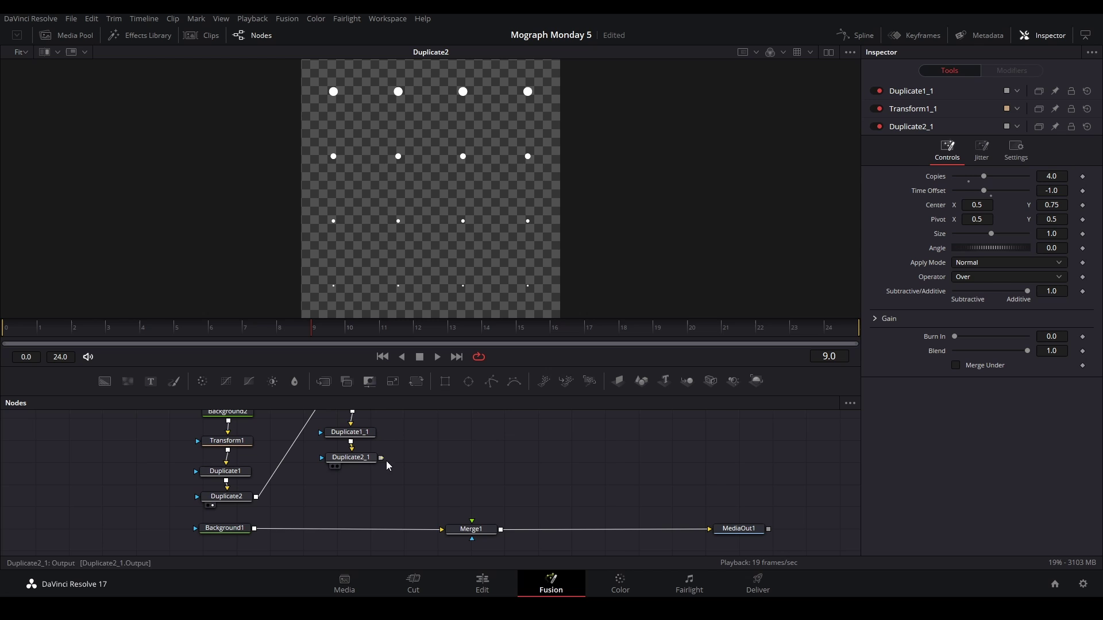
drag(383, 459, 472, 527)
click(351, 457)
key(2)
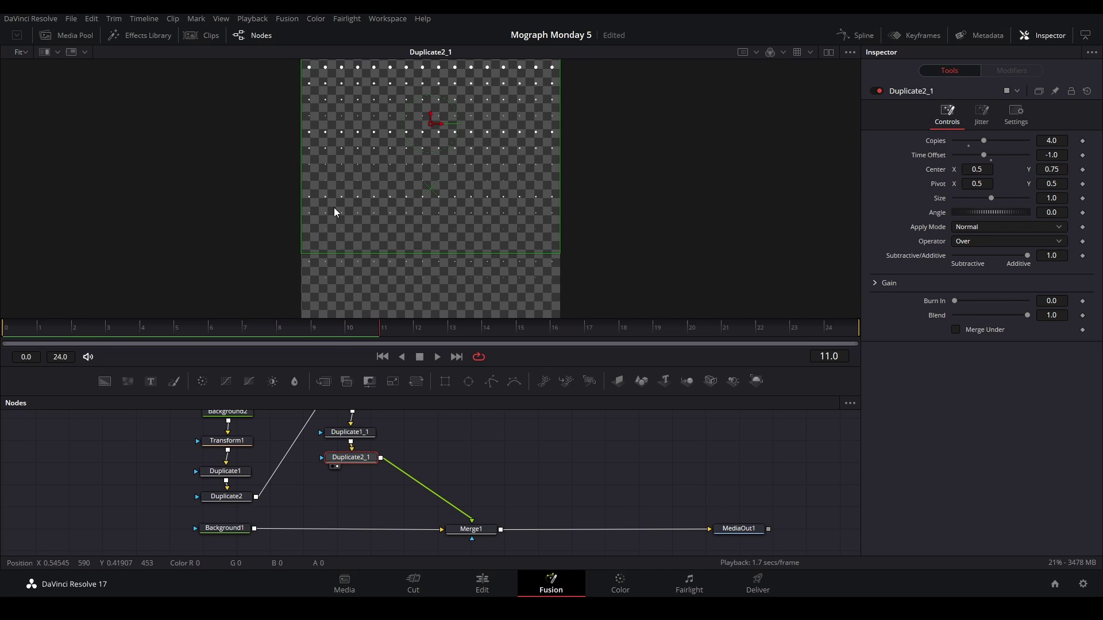
drag(400, 441, 392, 459)
click(362, 452)
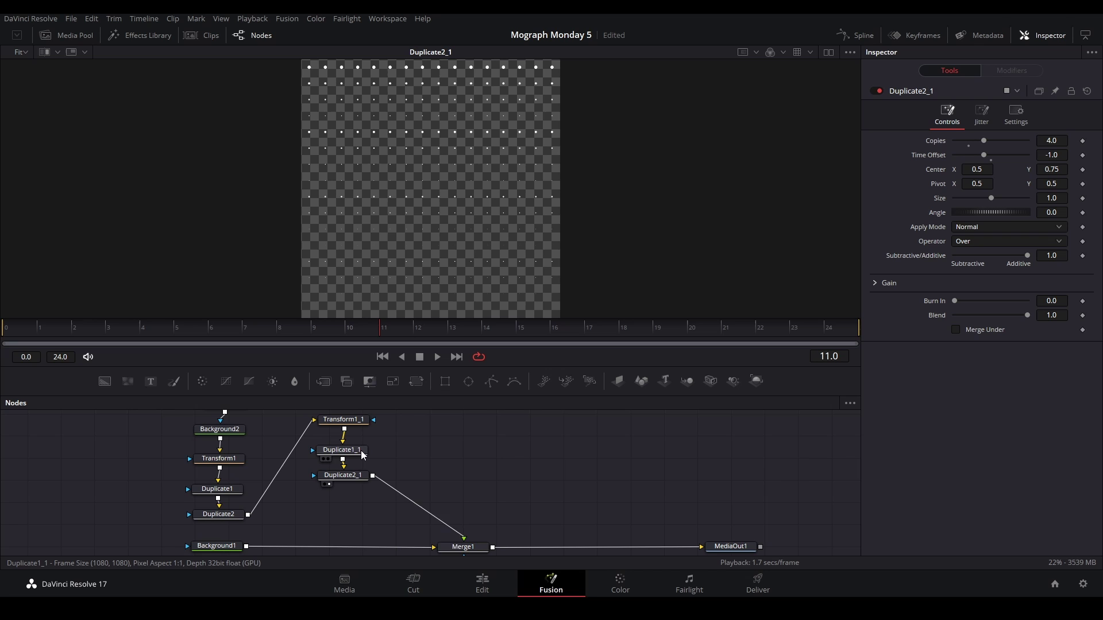
- Give Duplicate2_1 a Time Offset of -4 and scrub to frame 13 and back to preview
click(351, 475)
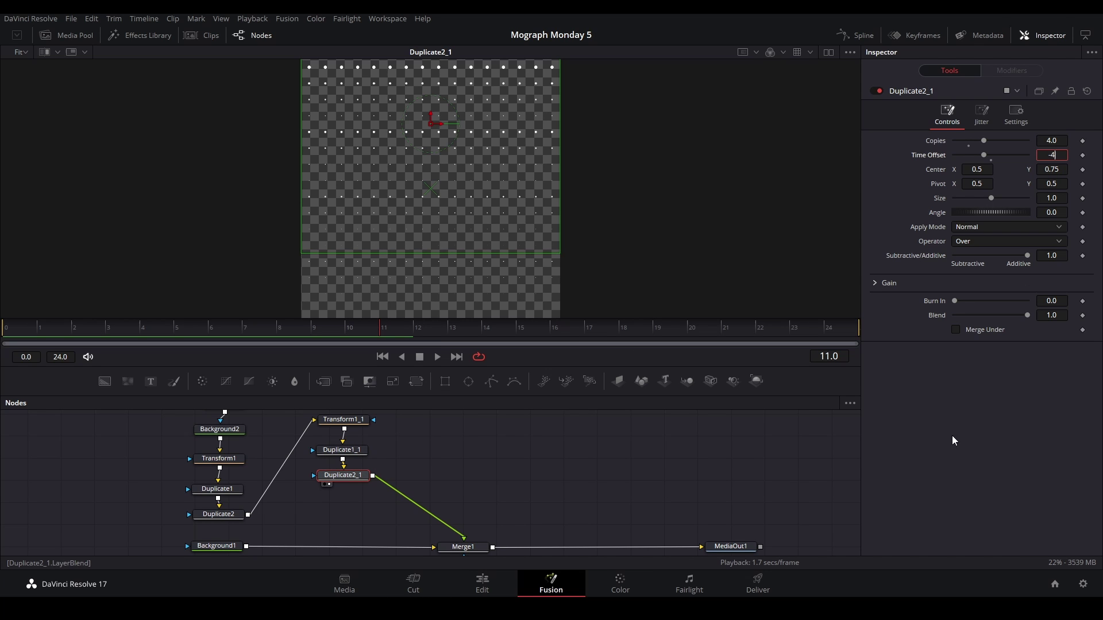
key(Return)
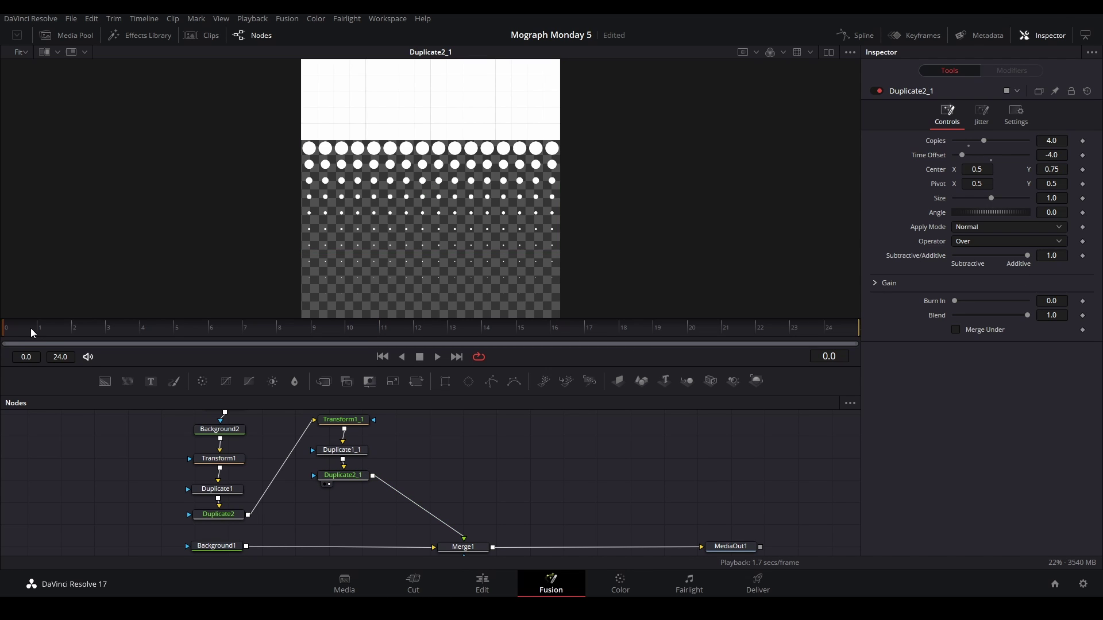
drag(30, 329, 467, 425)
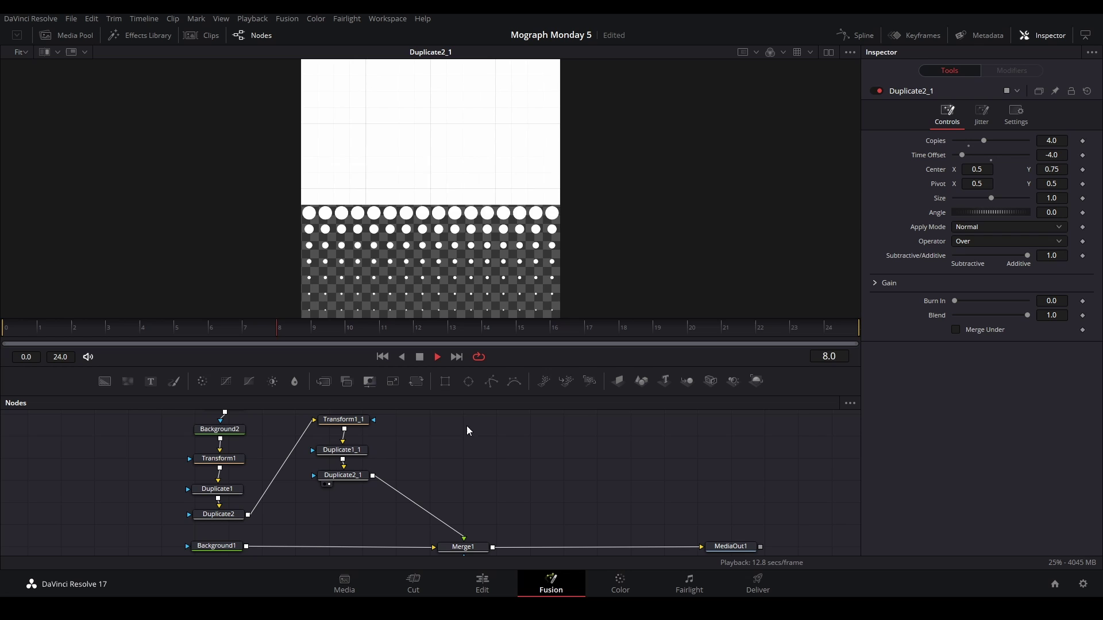
drag(347, 333, 39, 328)
- Shift the three copied nodes left in the node graph
scroll(449, 199, down, 1)
scroll(449, 199, up, 3)
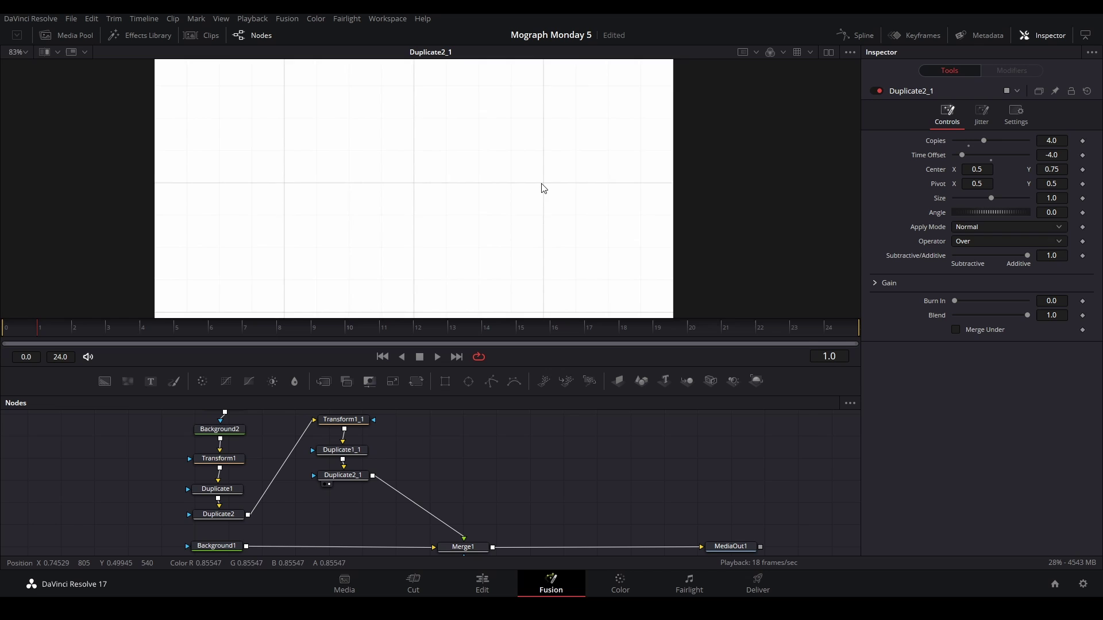
scroll(543, 188, up, 1)
scroll(529, 185, down, 3)
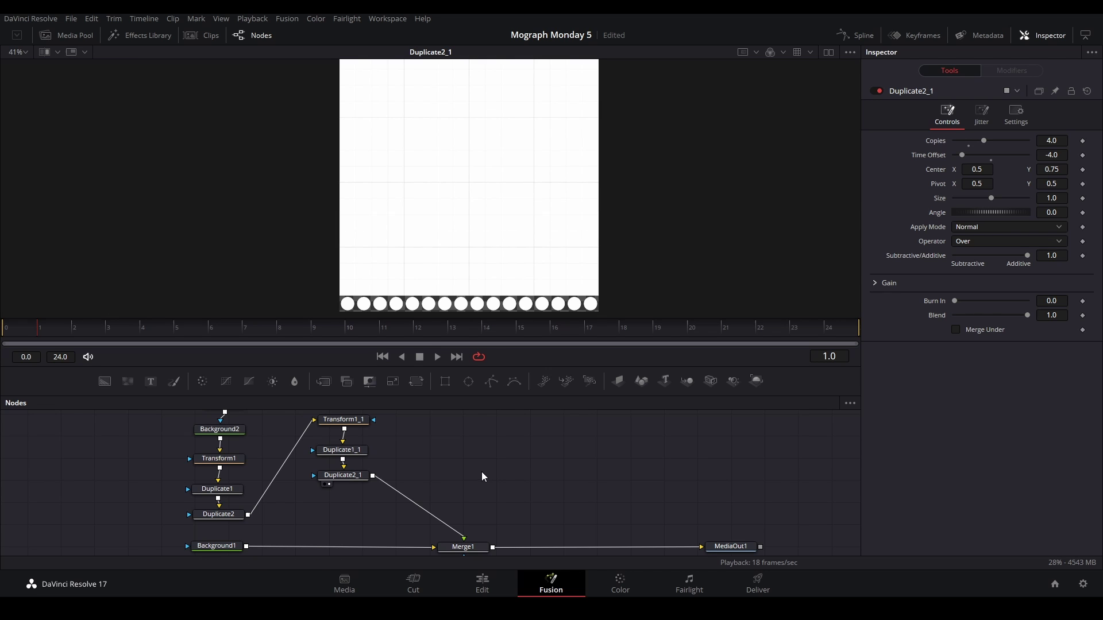
drag(355, 493, 304, 483)
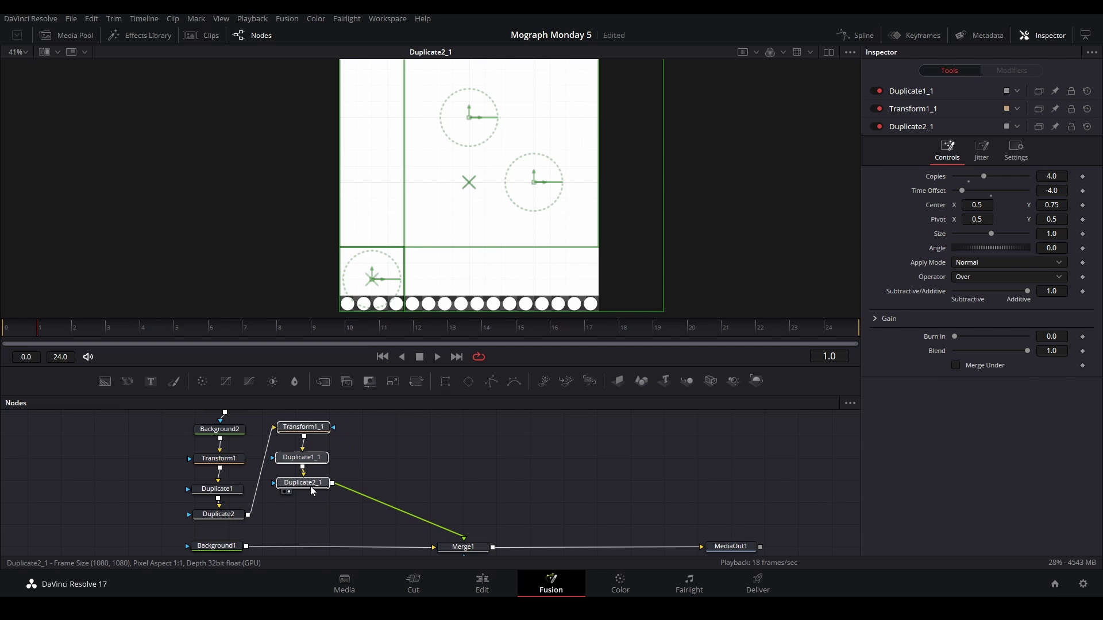
- Insert an ErodeDilate after Duplicate2_1 with Amount 0.001 and the Circle filter
click(316, 488)
key(shift+space)
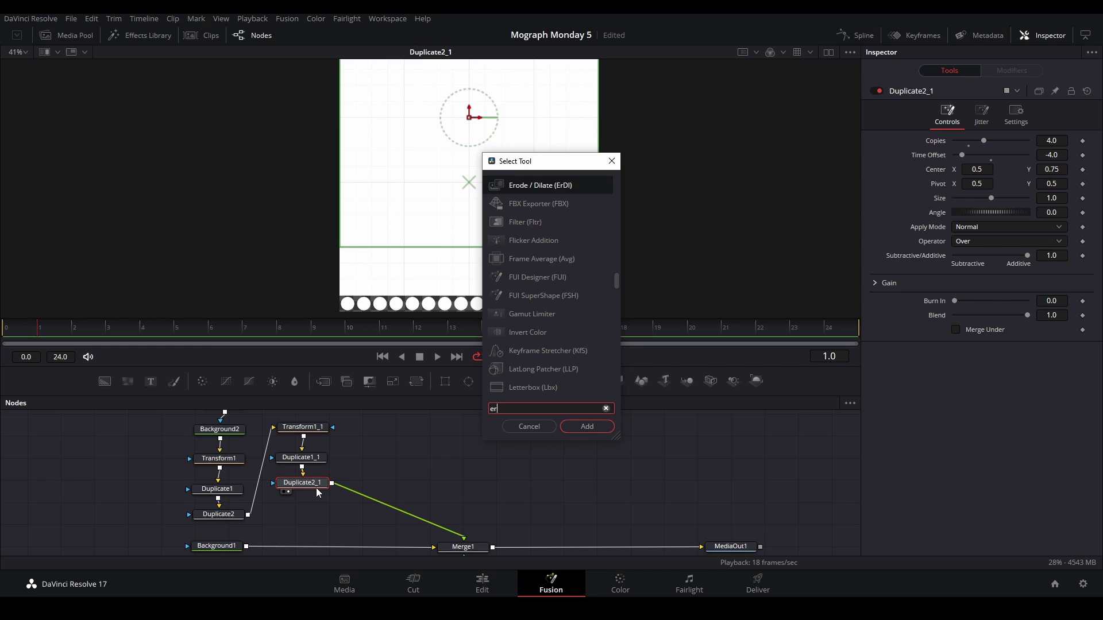
text(erode)
key(Return)
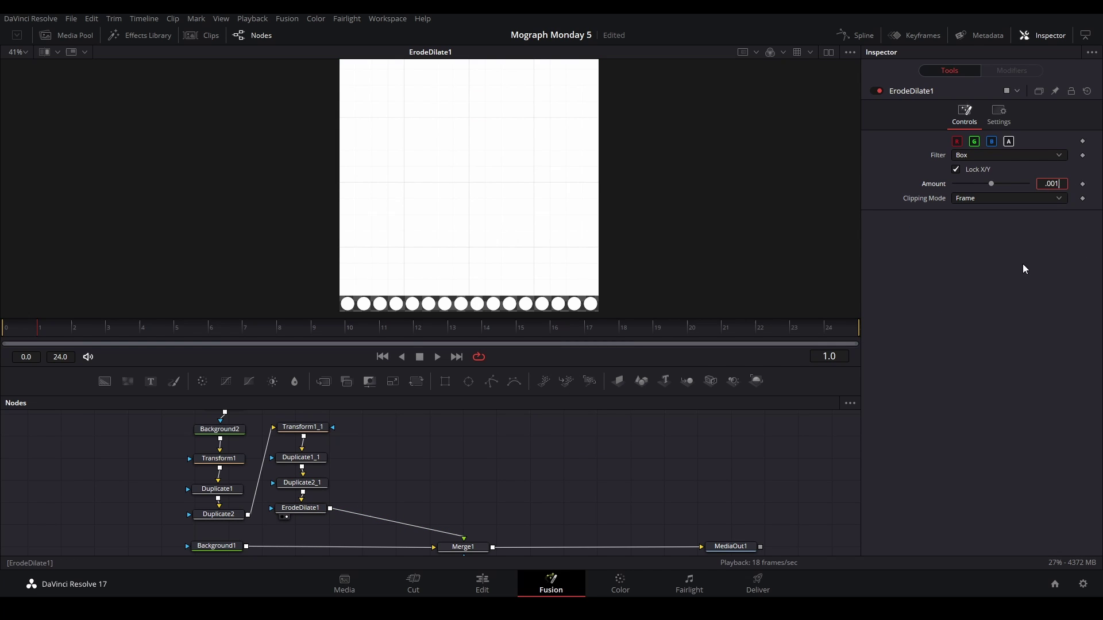
key(Return)
click(1009, 155)
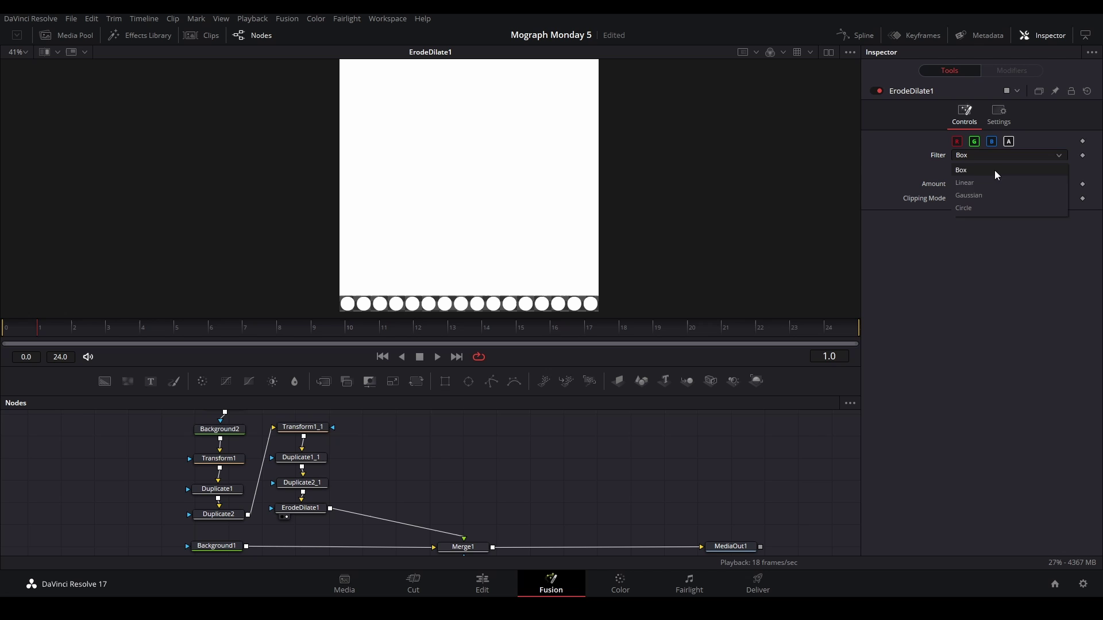
click(985, 205)
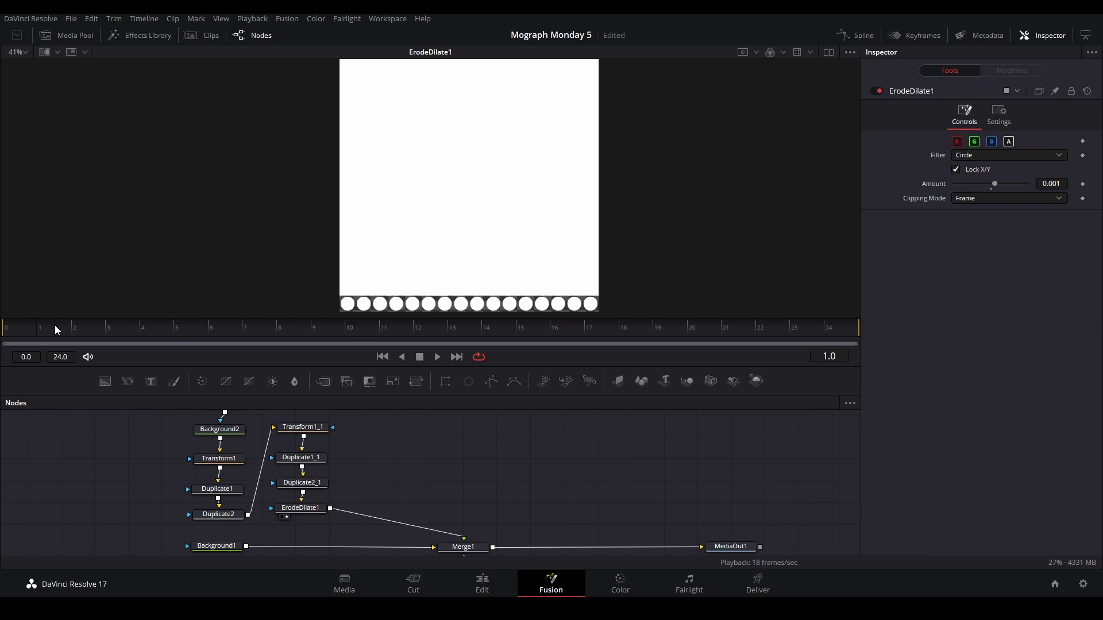
- Play the animation from frame 0, then show Merge1's output in the viewer
drag(55, 326, 33, 329)
key(space)
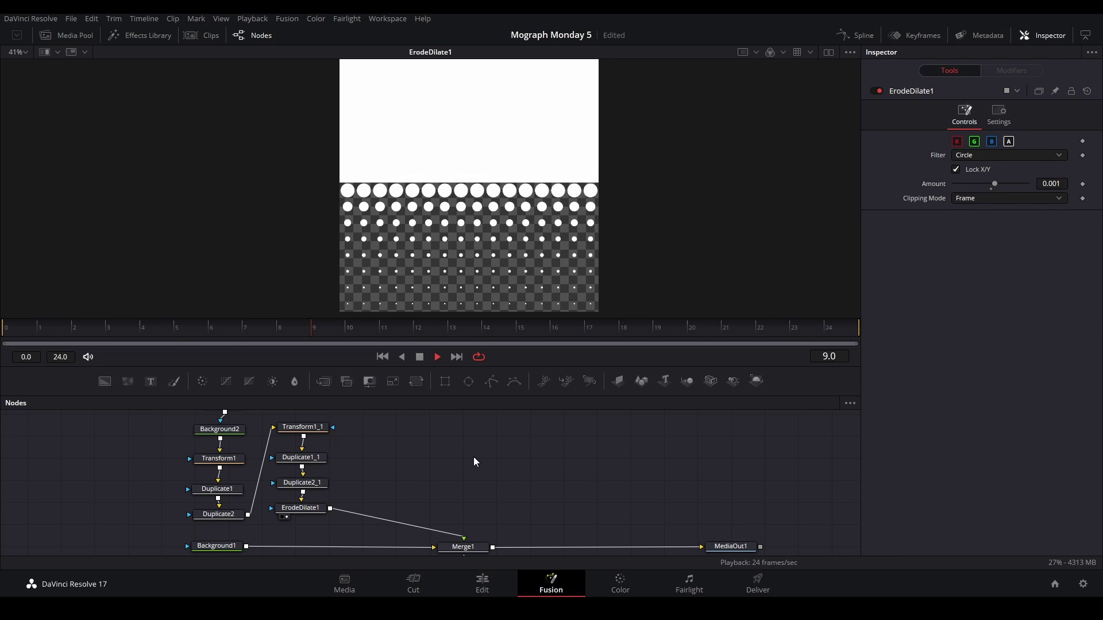
scroll(428, 480, down, 2)
key(space)
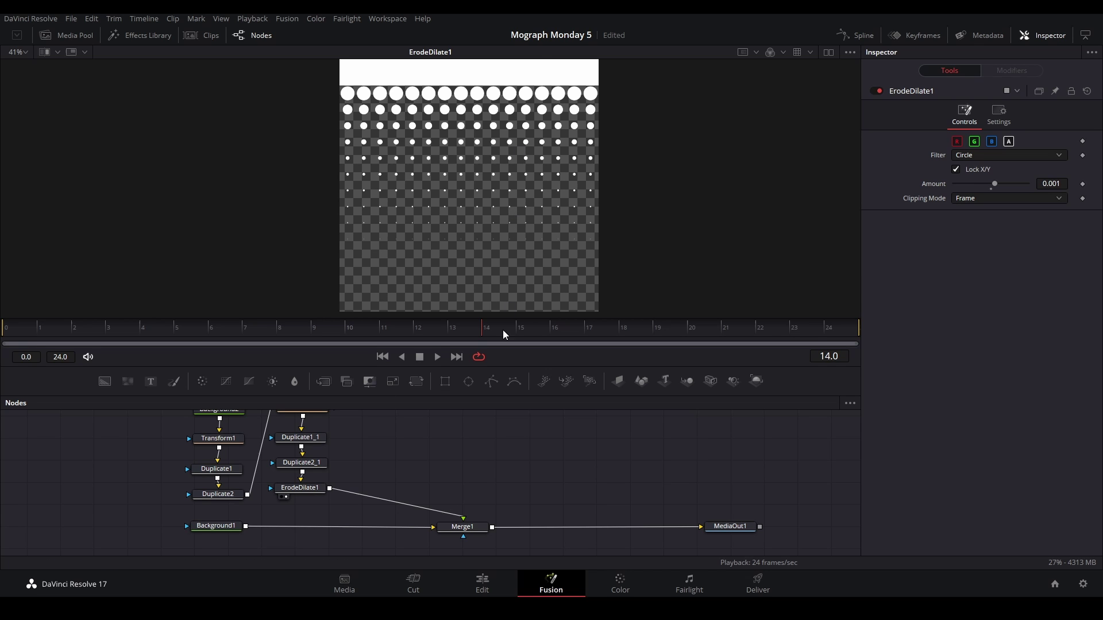
click(460, 528)
key(1)
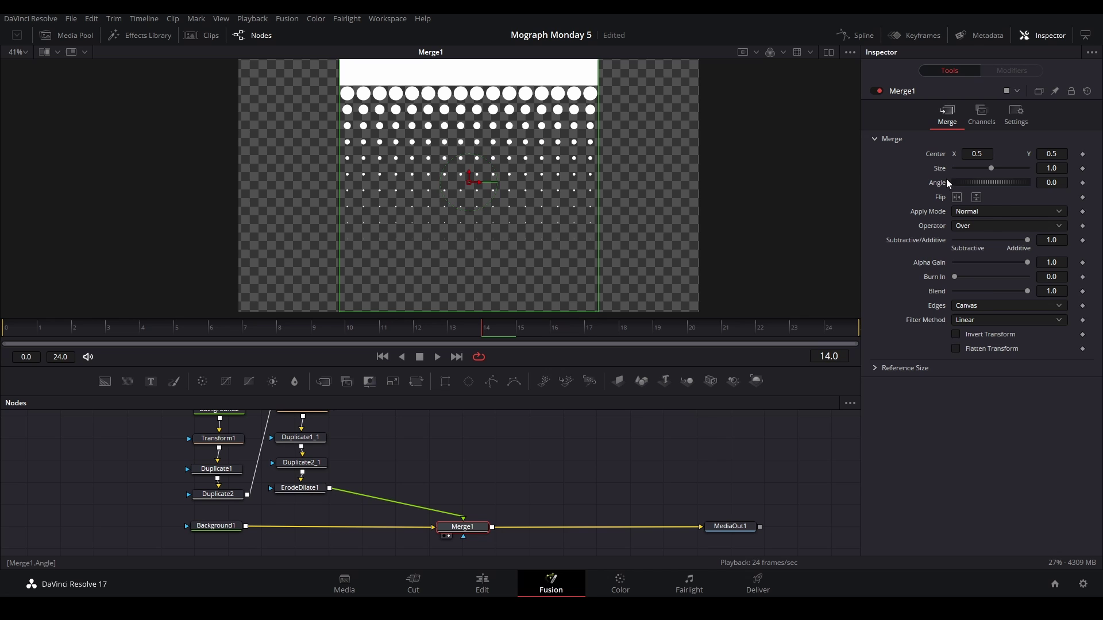
- Set Merge1's Edges to Mirror and its Center Y to 1.0, then rewind to frame 0
click(974, 308)
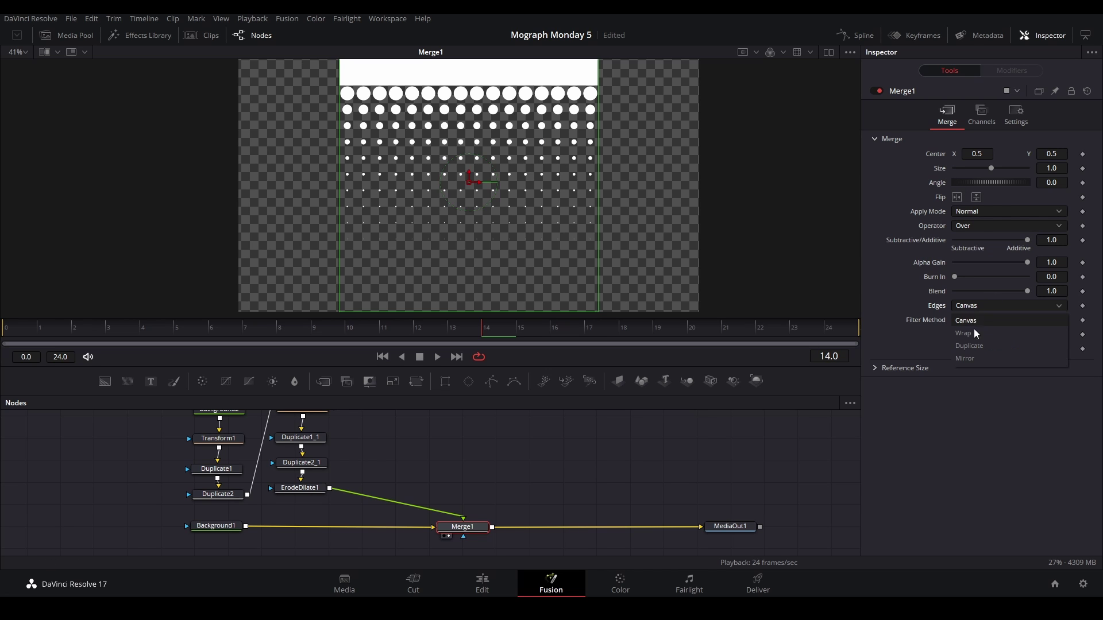
click(965, 357)
click(17, 329)
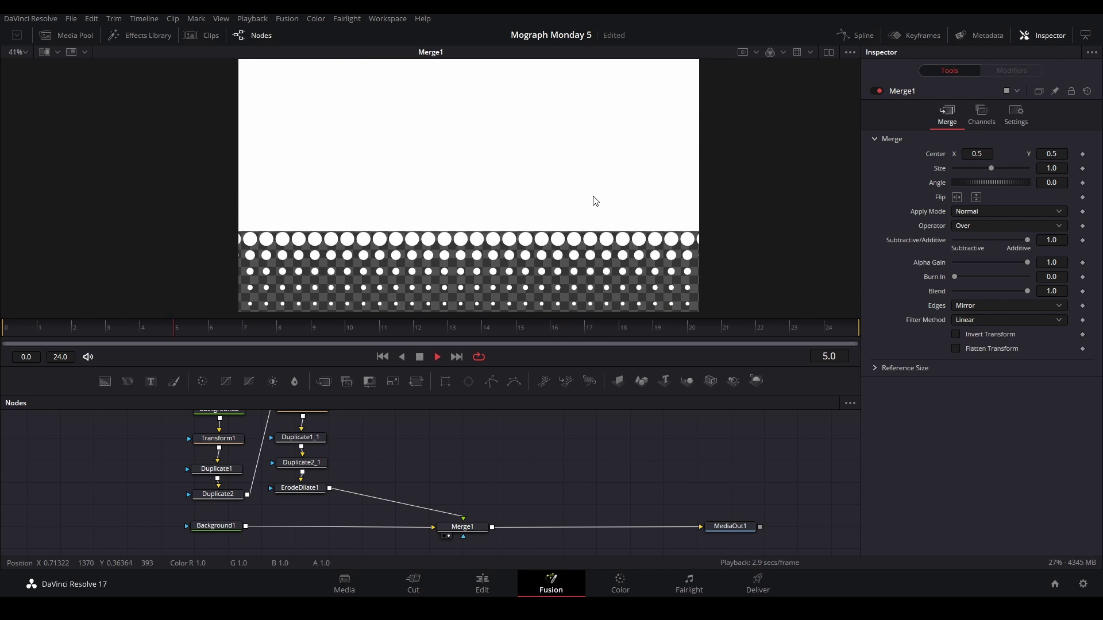
click(461, 528)
click(461, 530)
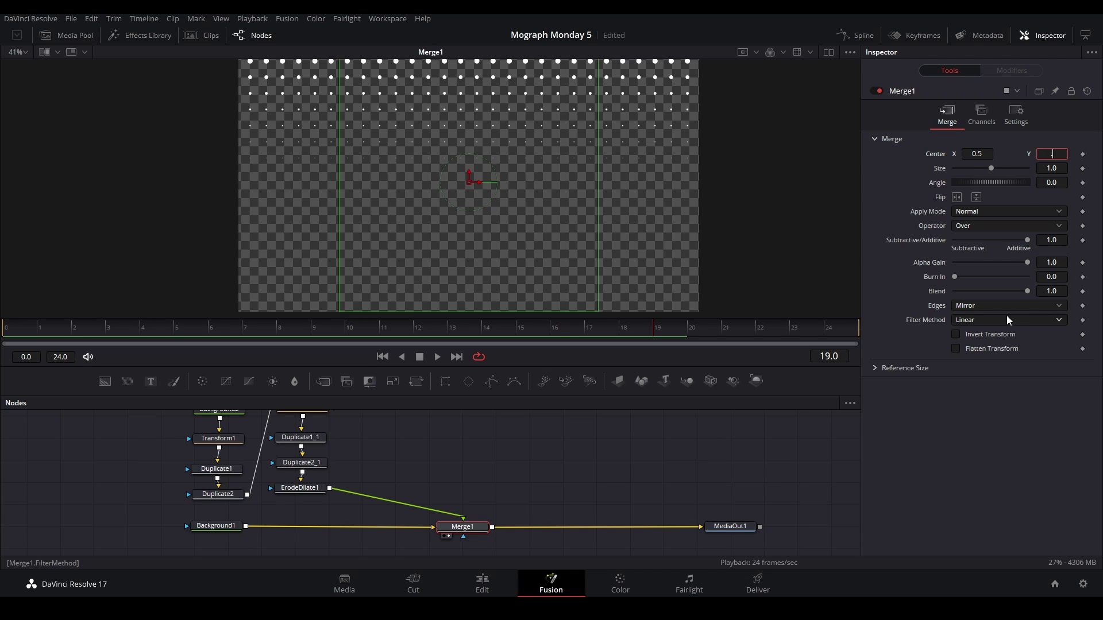
key(Return)
click(18, 326)
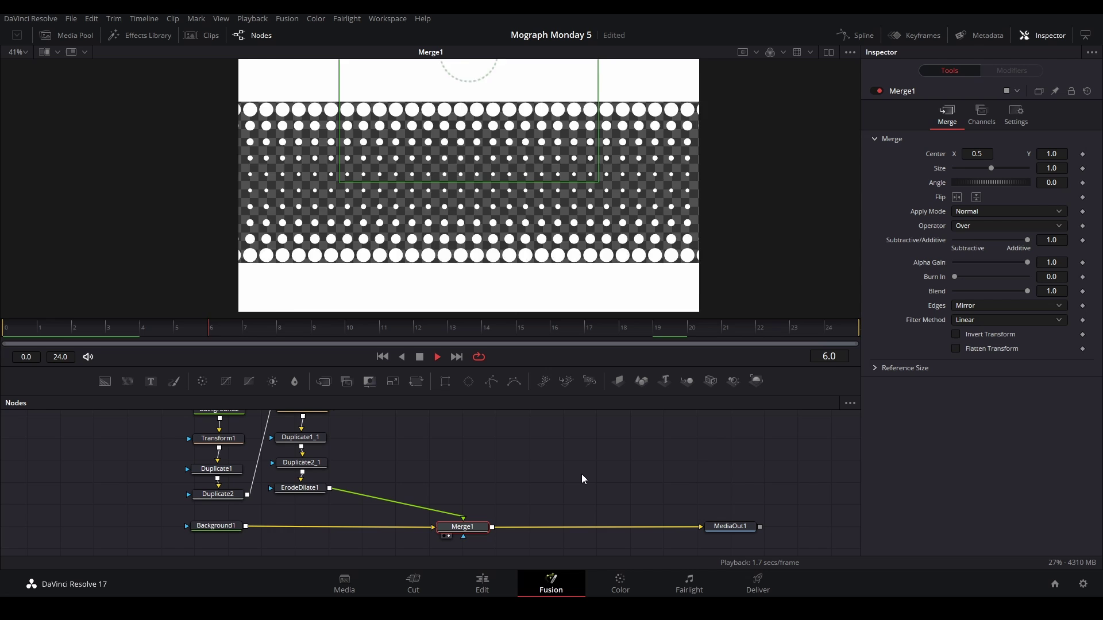